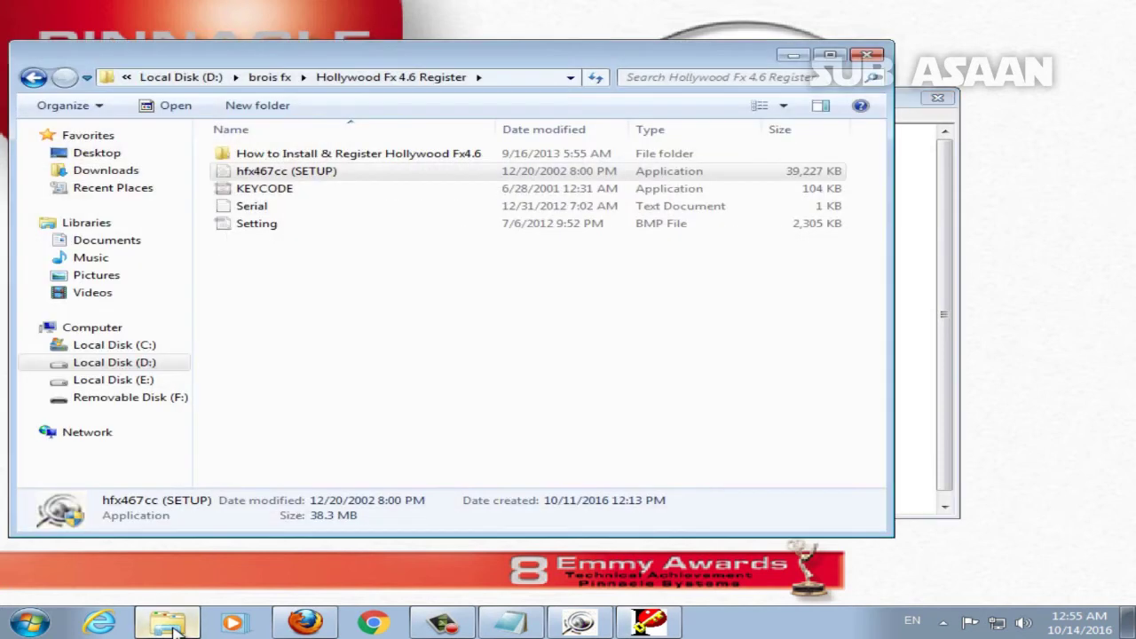
Open the KEYCODE application from the Hollywood Fx 4.6 Register folder and paste the product serial number into its Serial field
double_click(256, 191)
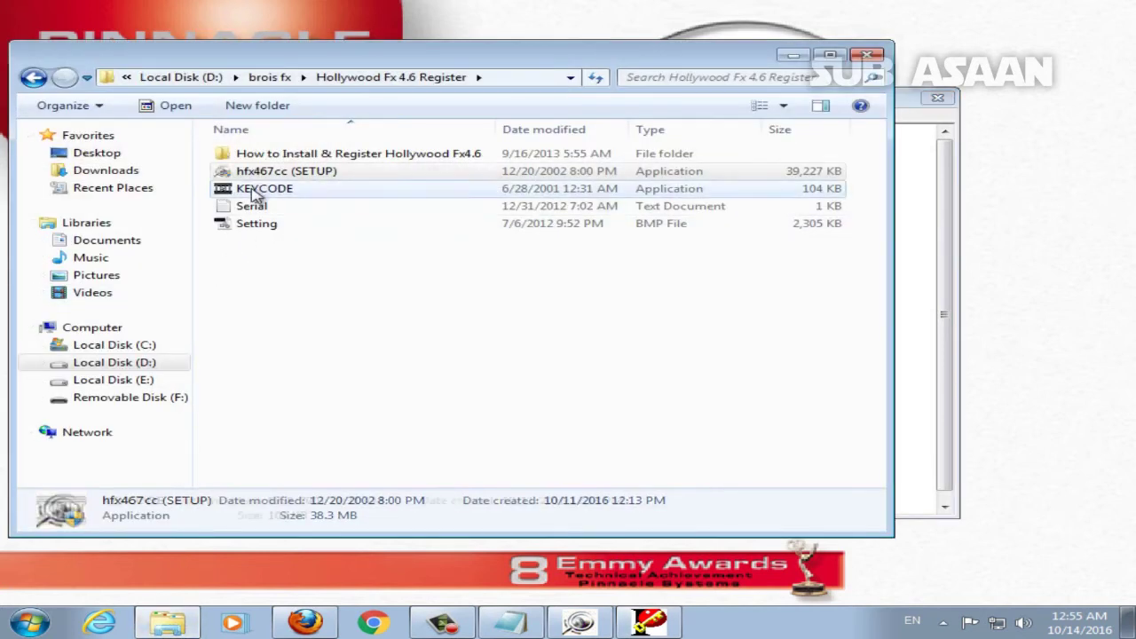
right_click(455, 304)
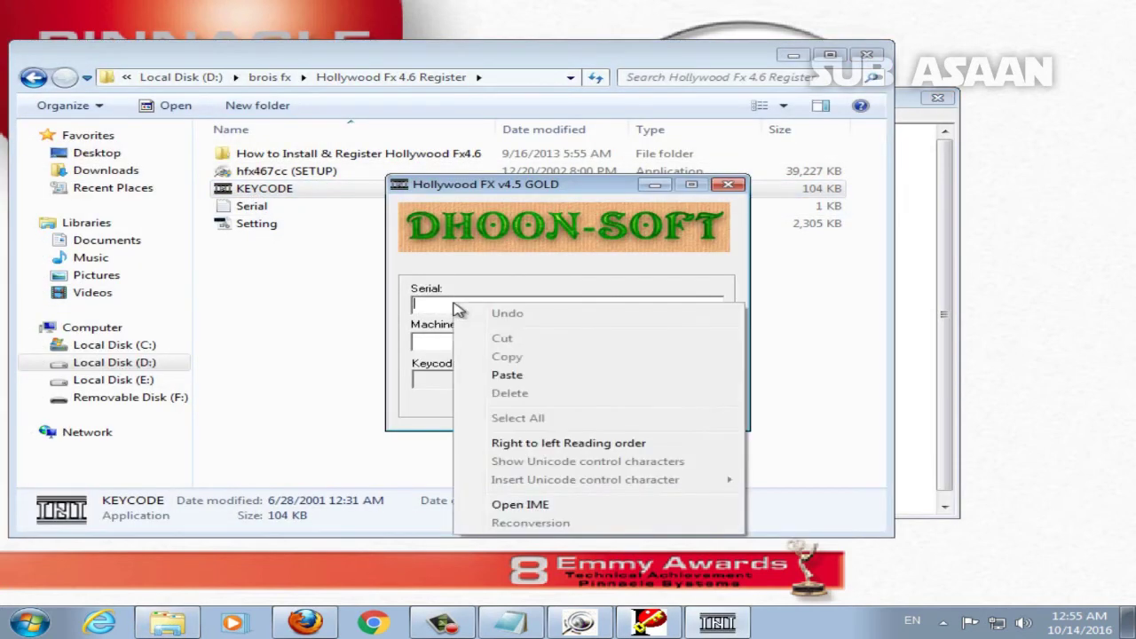
click(508, 375)
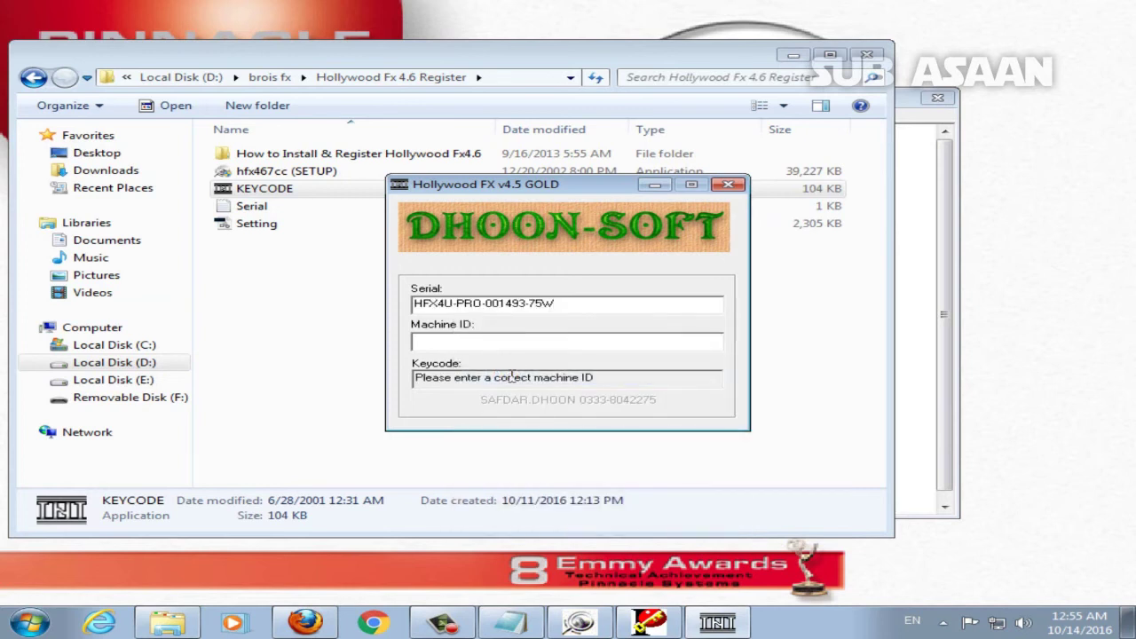
Copy the machine ID from the Pinnacle Systems LicenseTool registration page into the KEYCODE program's Machine ID field
click(913, 120)
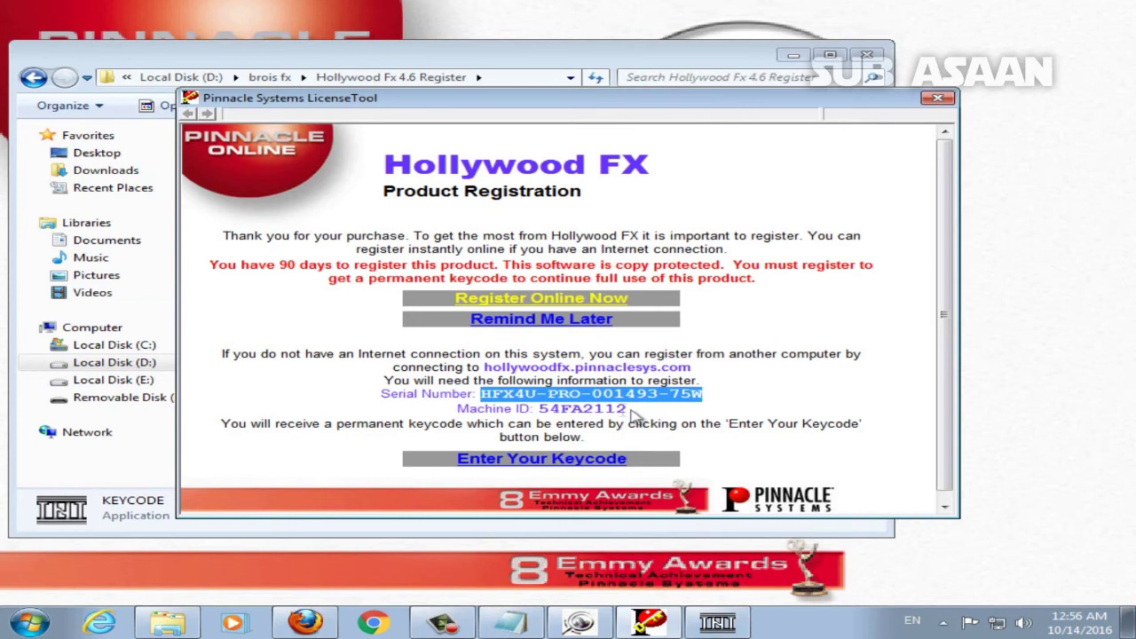
drag(636, 414, 540, 410)
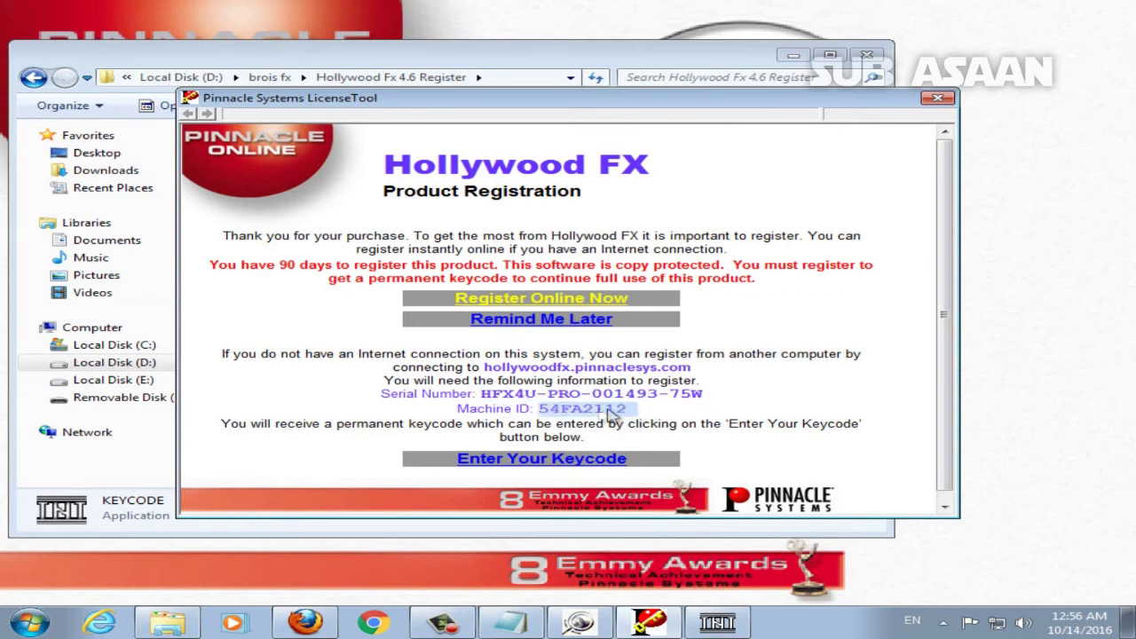
right_click(563, 410)
click(615, 440)
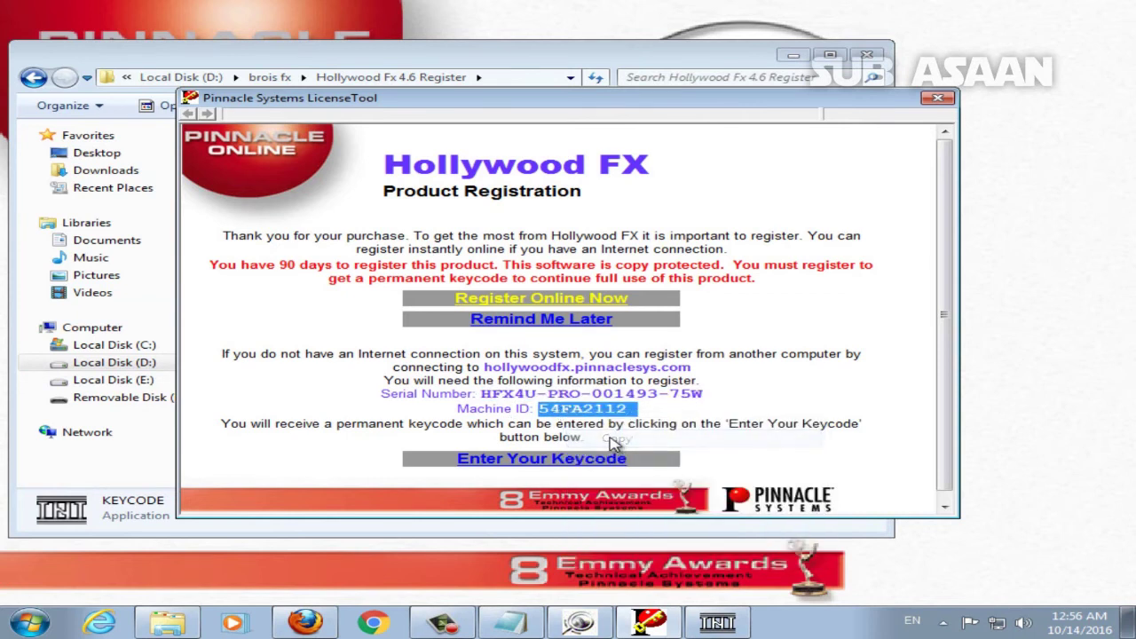
drag(524, 100, 995, 87)
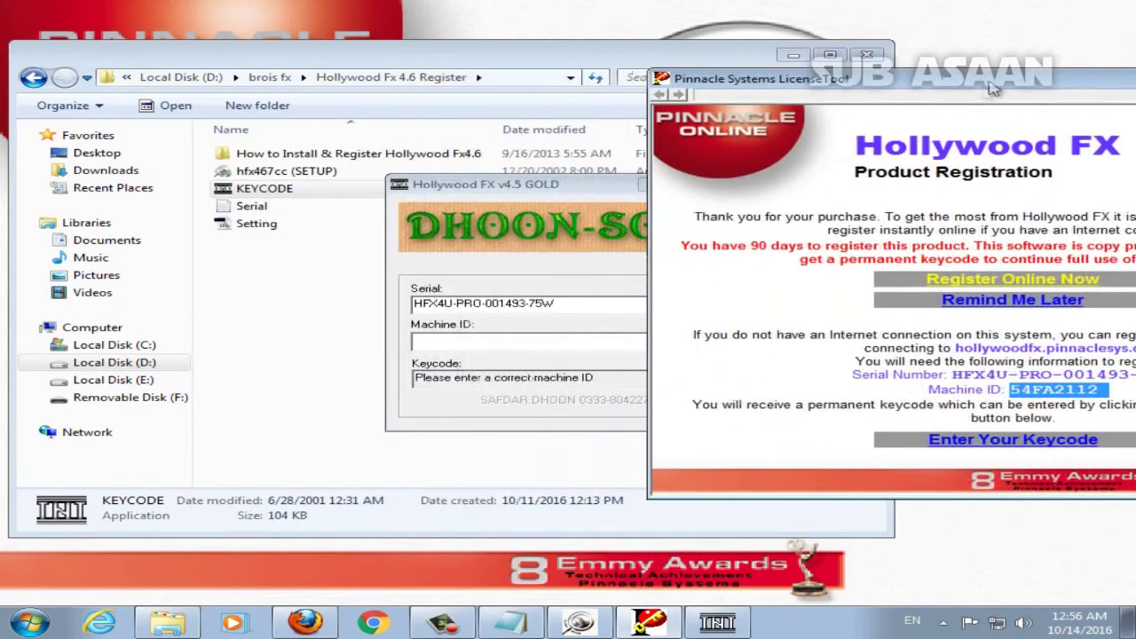
click(604, 188)
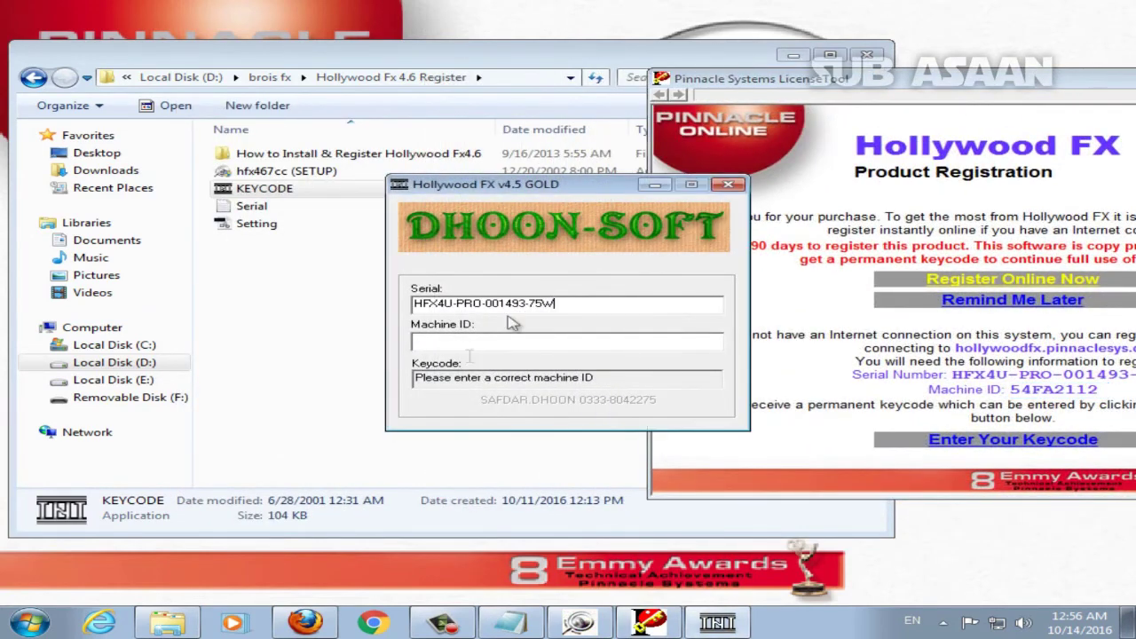
right_click(434, 342)
click(491, 413)
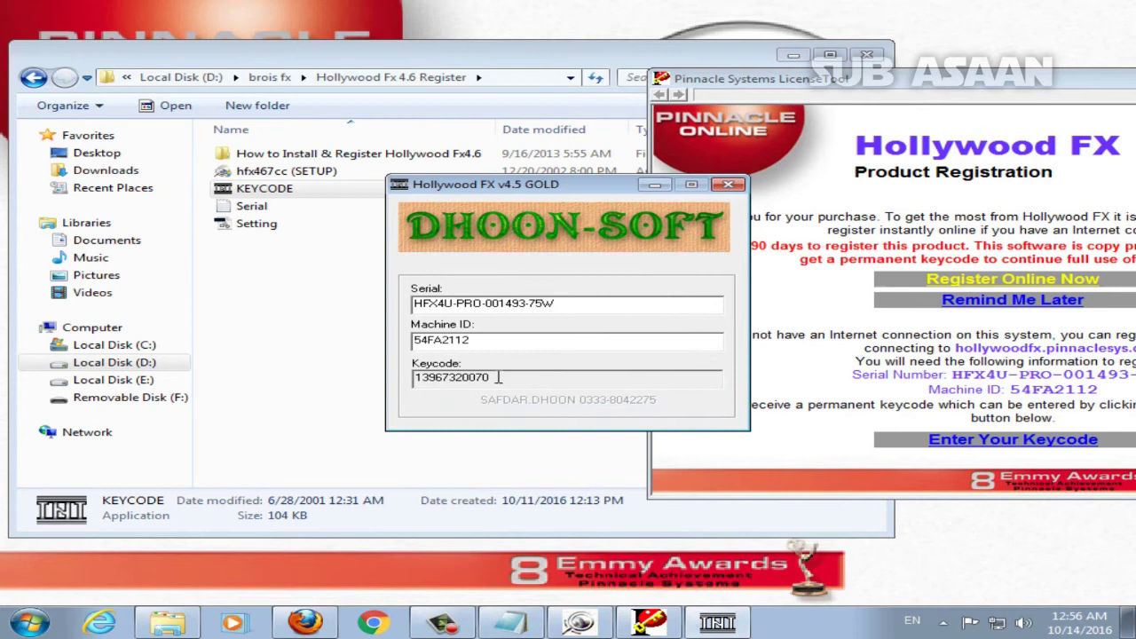
Copy the keycode from the KEYCODE program and submit it as the permanent keycode in the Pinnacle Systems LicenseTool
drag(471, 374, 415, 377)
right_click(471, 377)
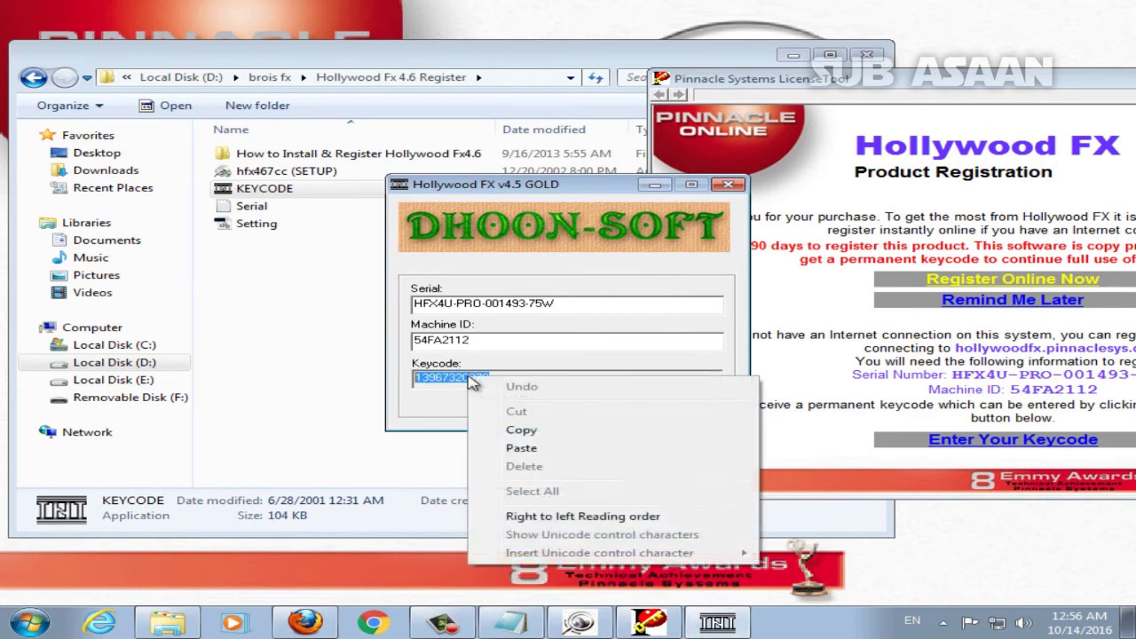
click(521, 432)
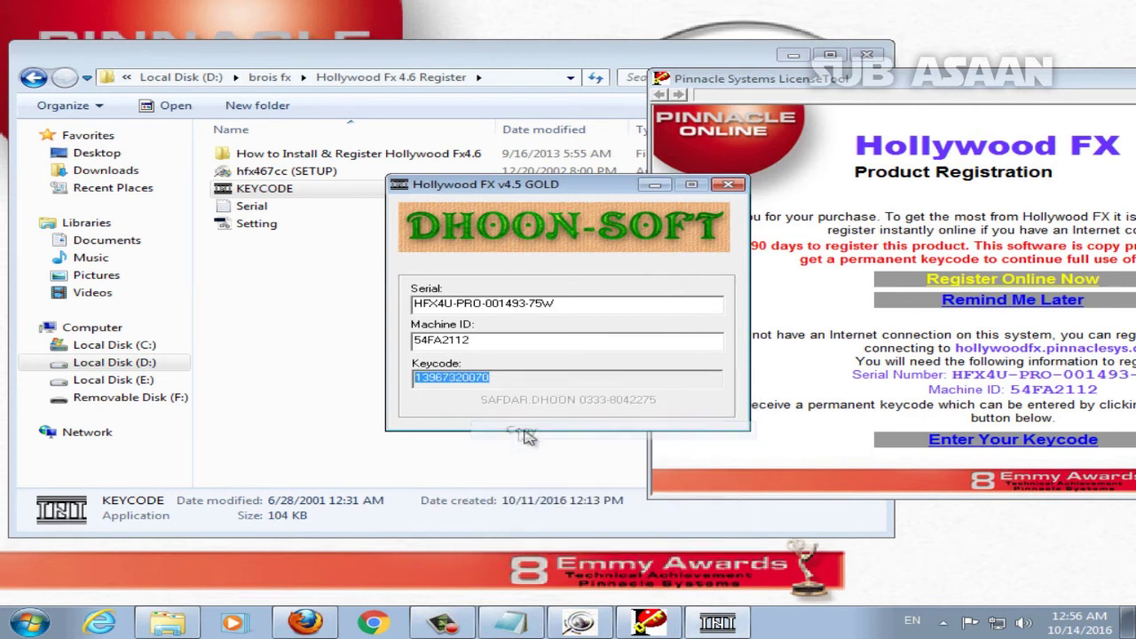
click(1012, 441)
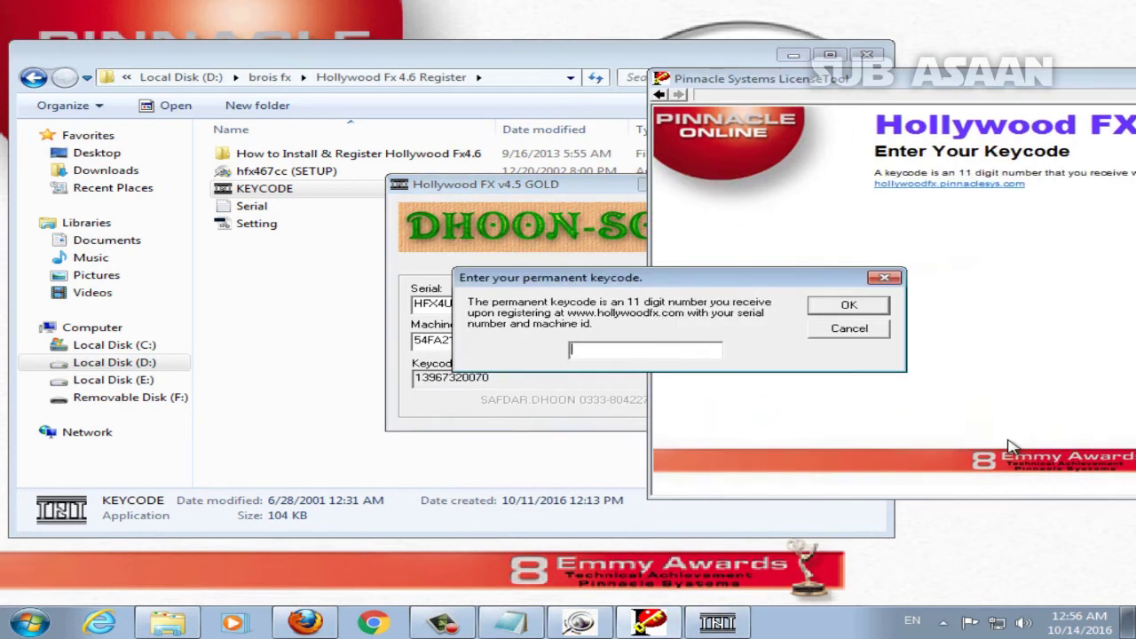
right_click(607, 349)
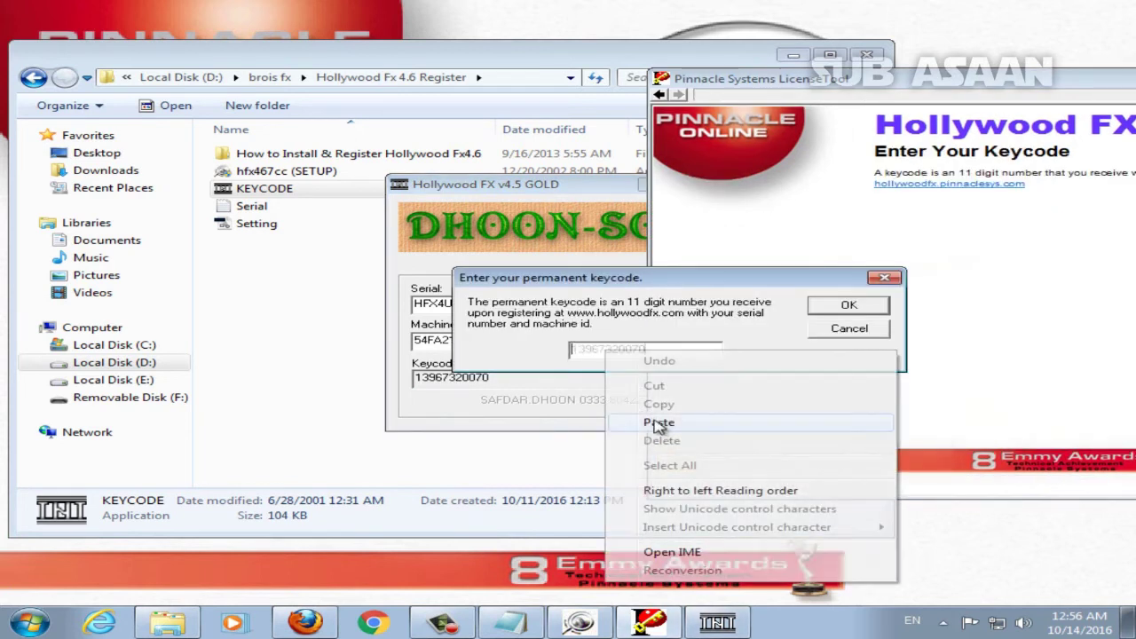
click(666, 425)
click(849, 306)
Close the LicenseTool, KEYCODE and file explorer windows and end the Hollywood FX 4.6 setup
drag(942, 89, 536, 90)
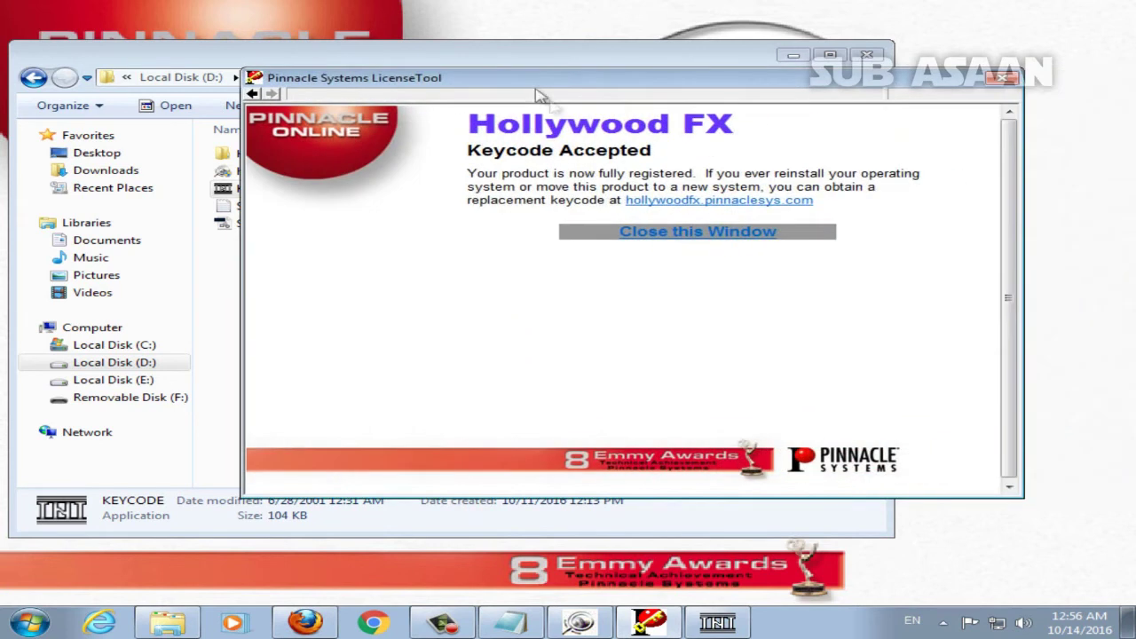
click(684, 233)
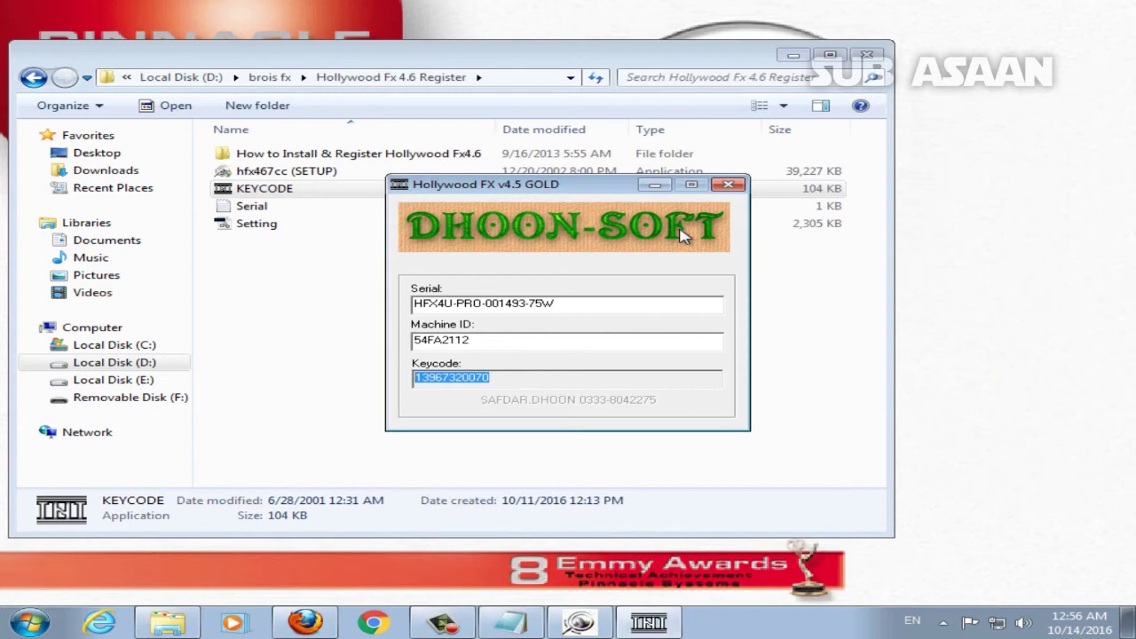
click(730, 185)
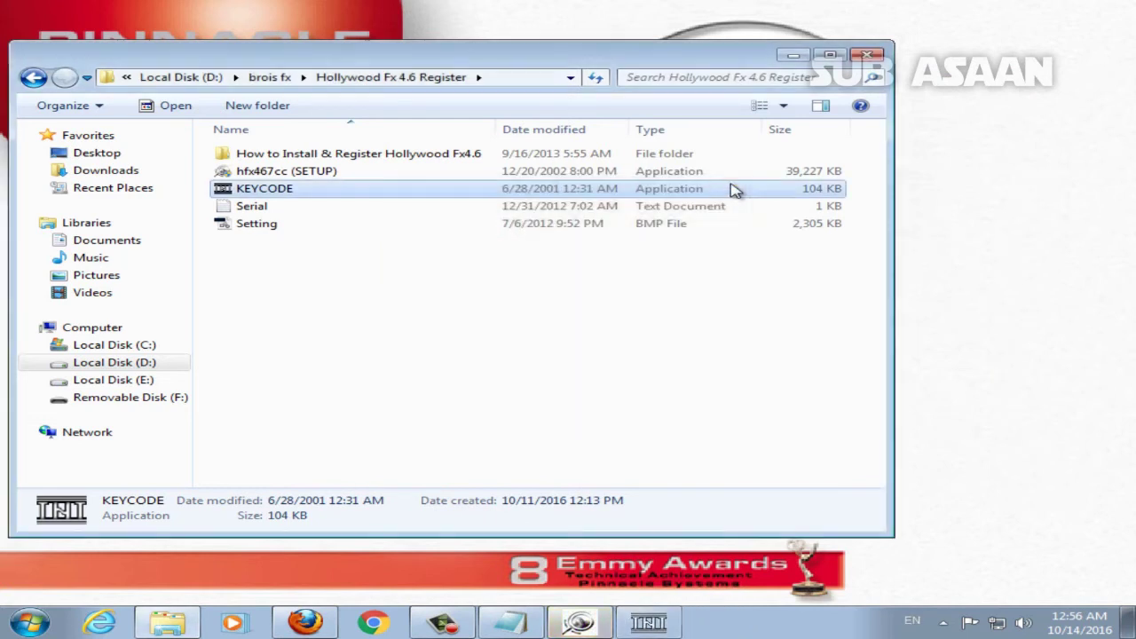
click(873, 55)
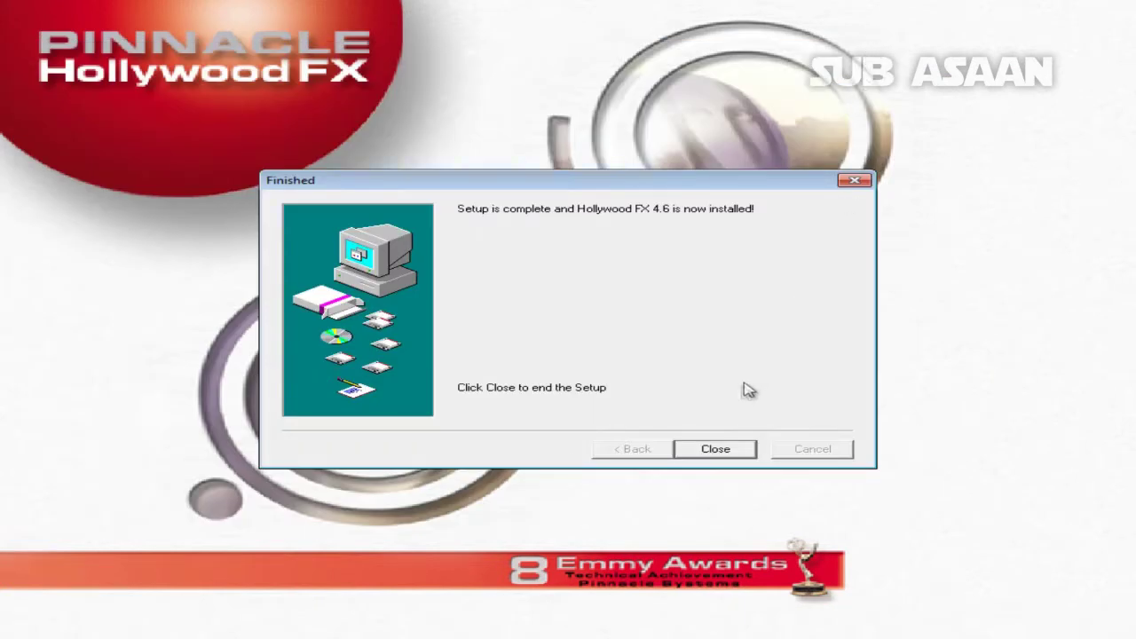
click(717, 450)
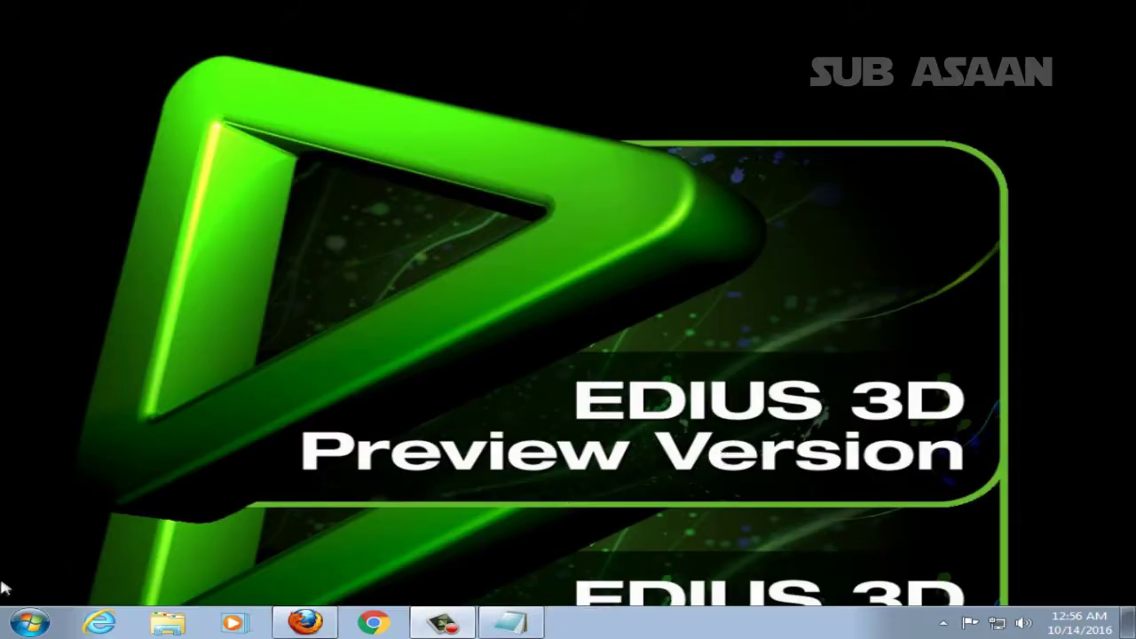
Launch EDIUS 6 and create a new project named Untitled with the HD 1920x1080 25p 16:9 8bit preset
click(30, 622)
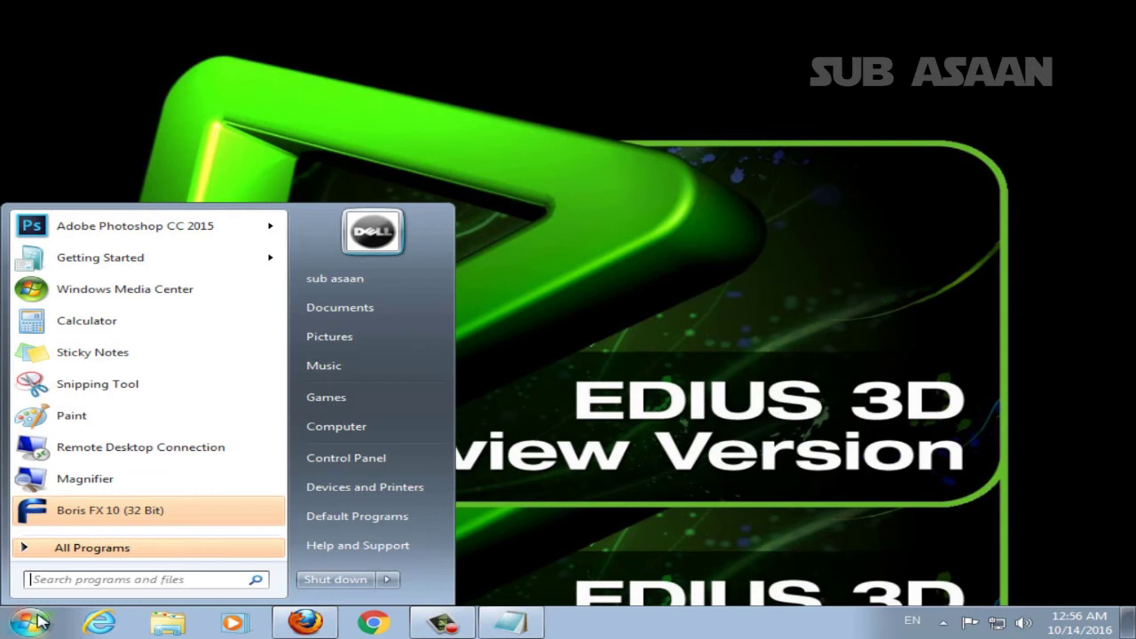
click(93, 549)
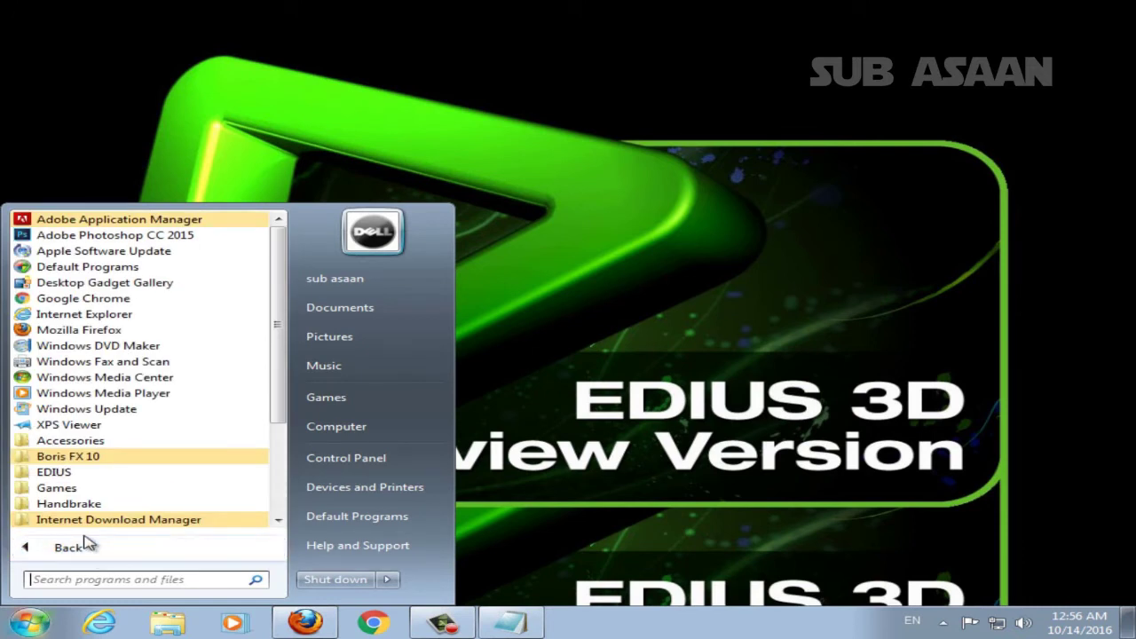
text(ed)
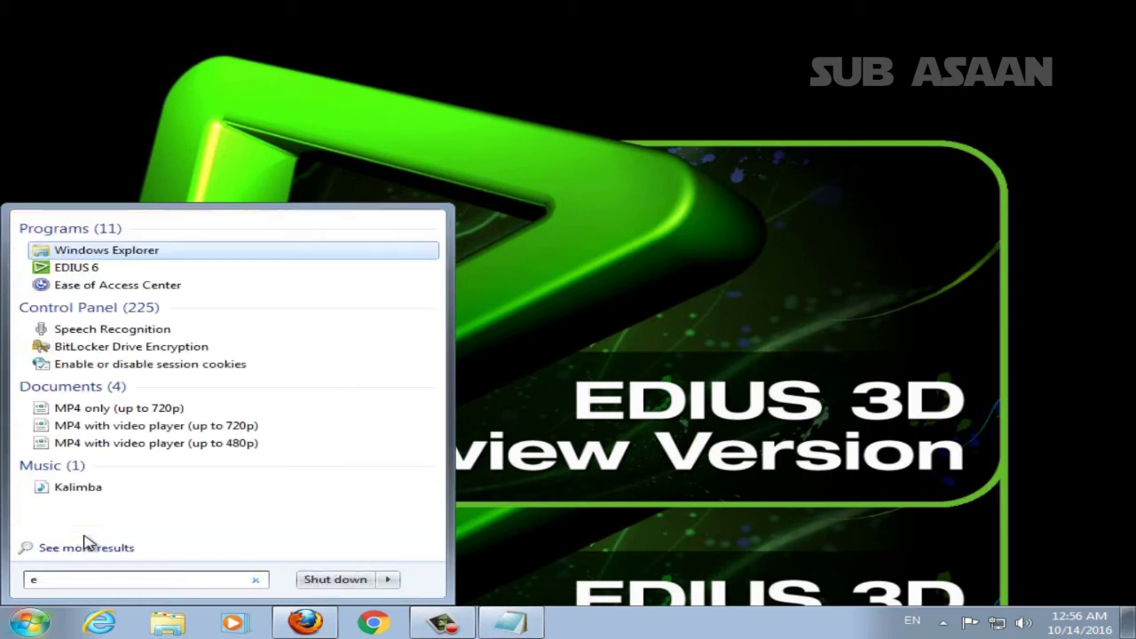
click(76, 251)
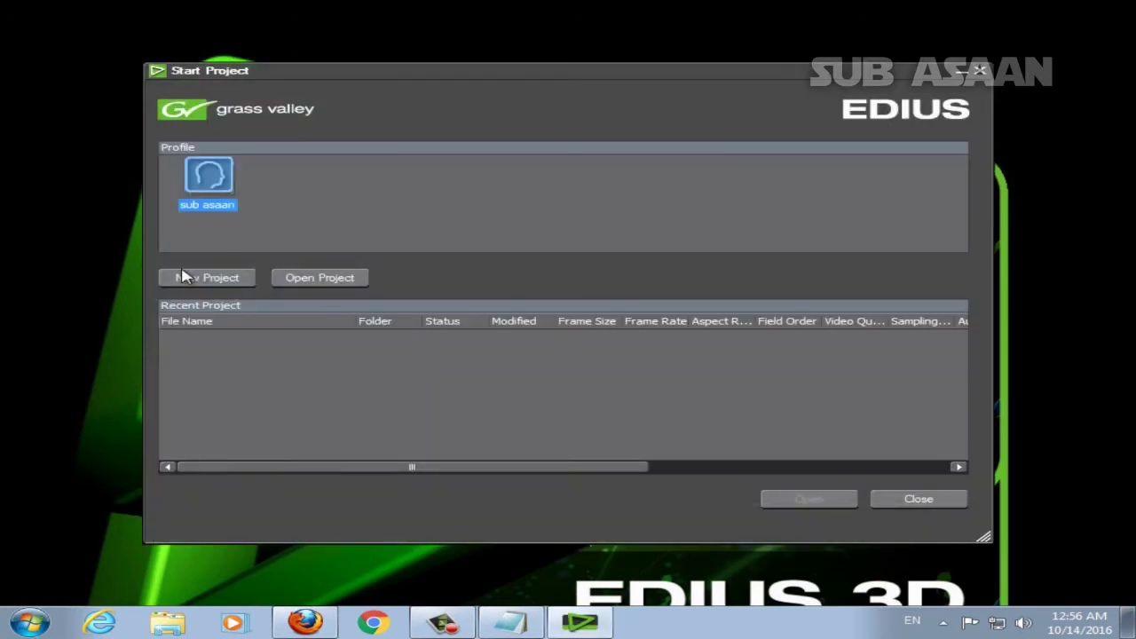
click(186, 277)
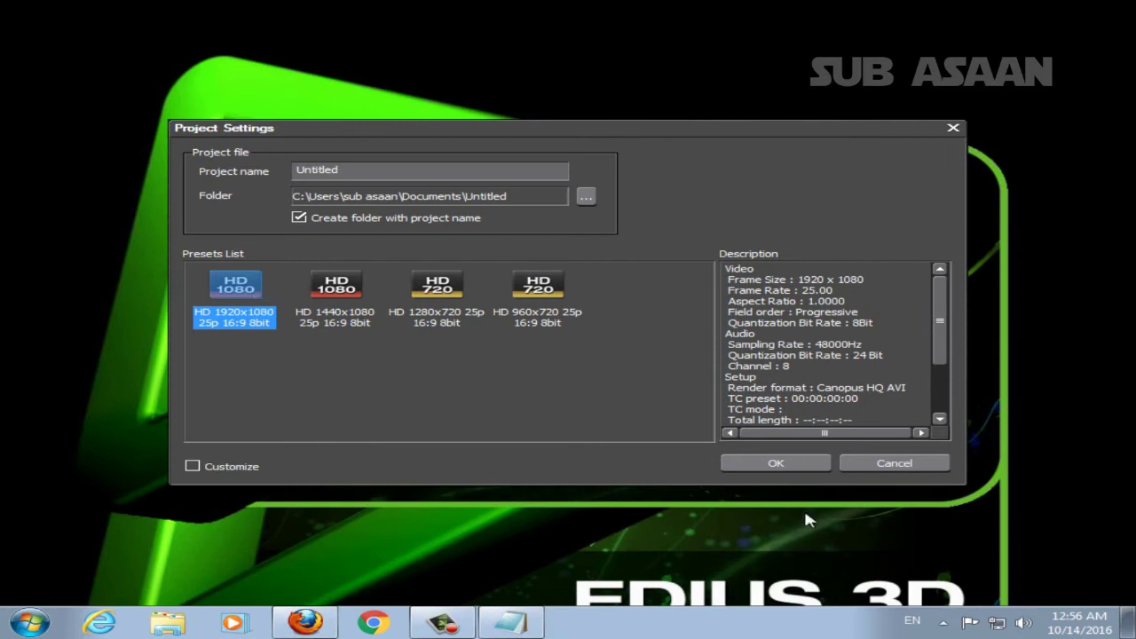
click(785, 462)
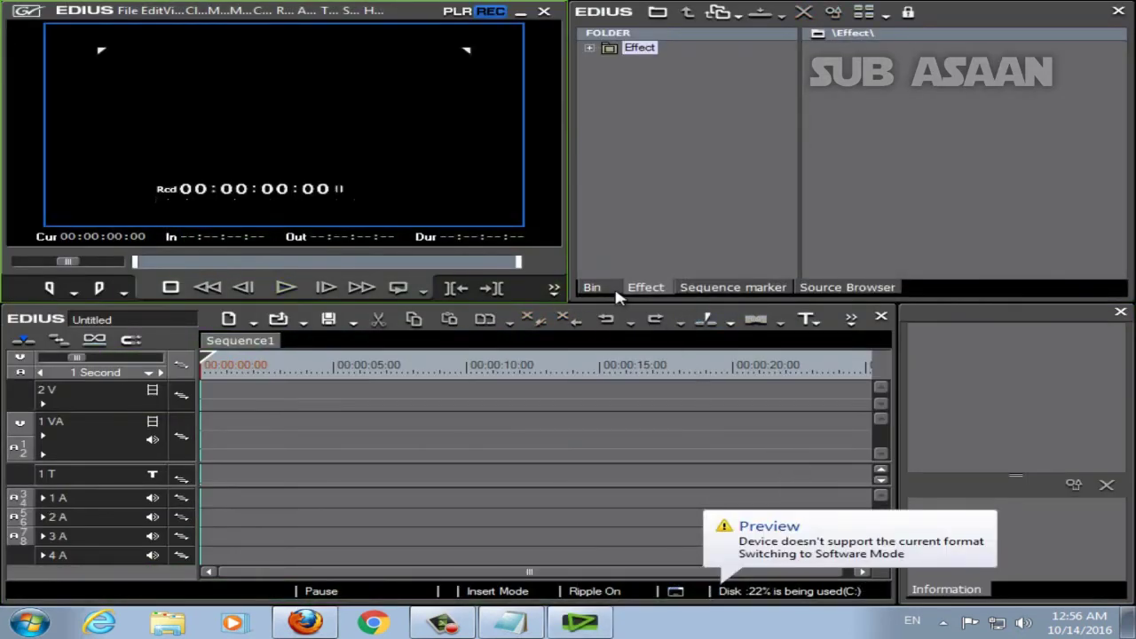
Examine the EDIUS effect folders, including VideoFilters with its Boris subfolder, TitleMixers and Keyers, for installed plugins
click(589, 49)
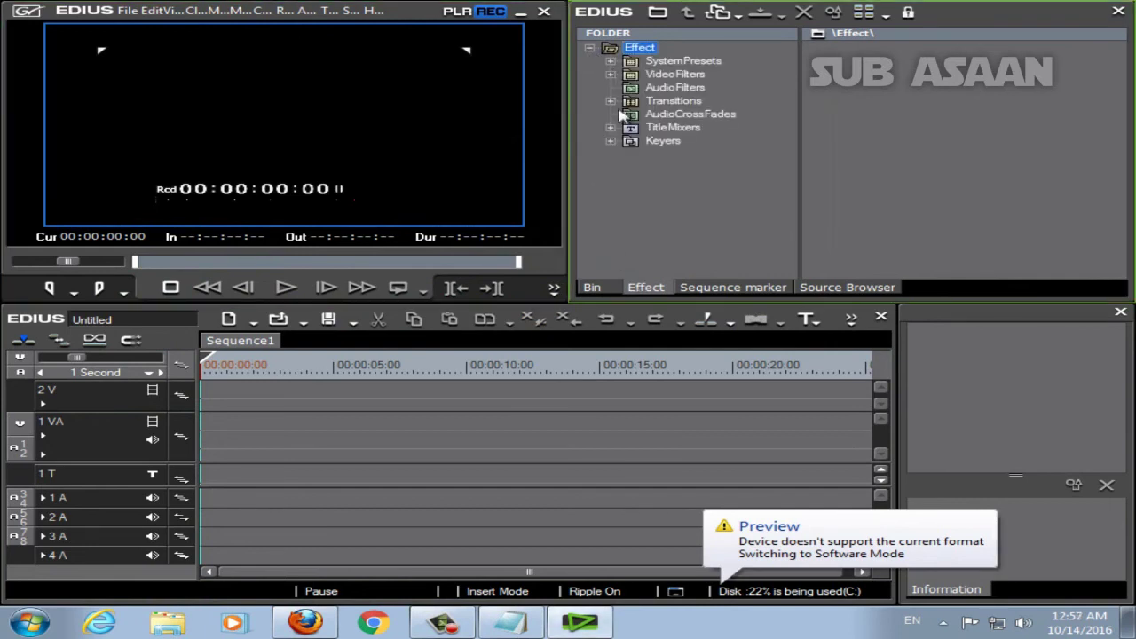
click(611, 76)
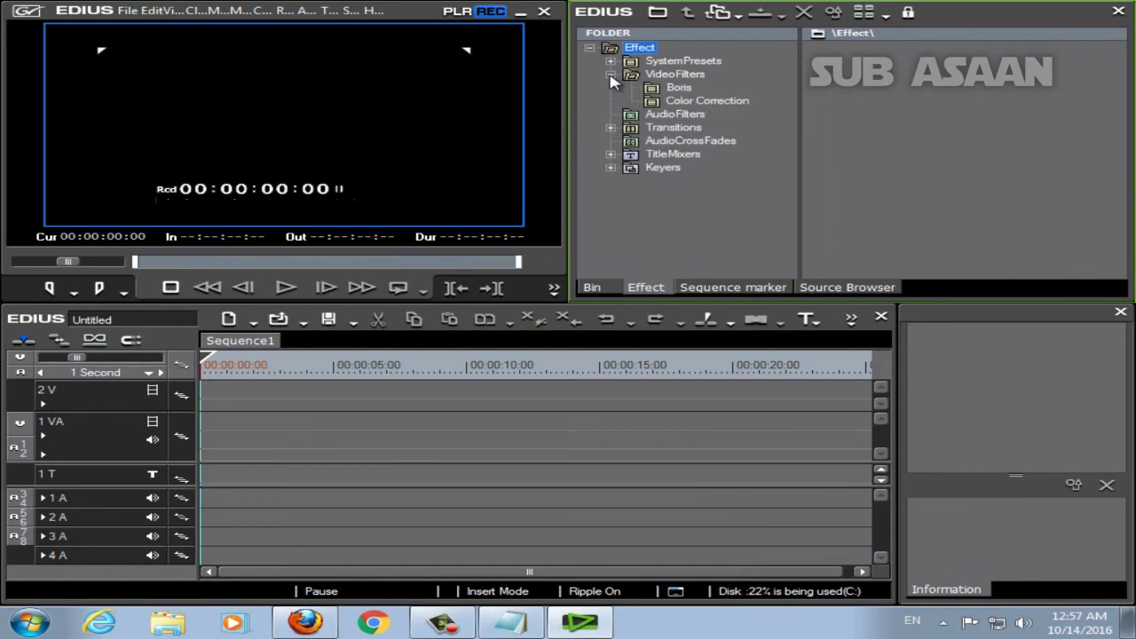
click(678, 88)
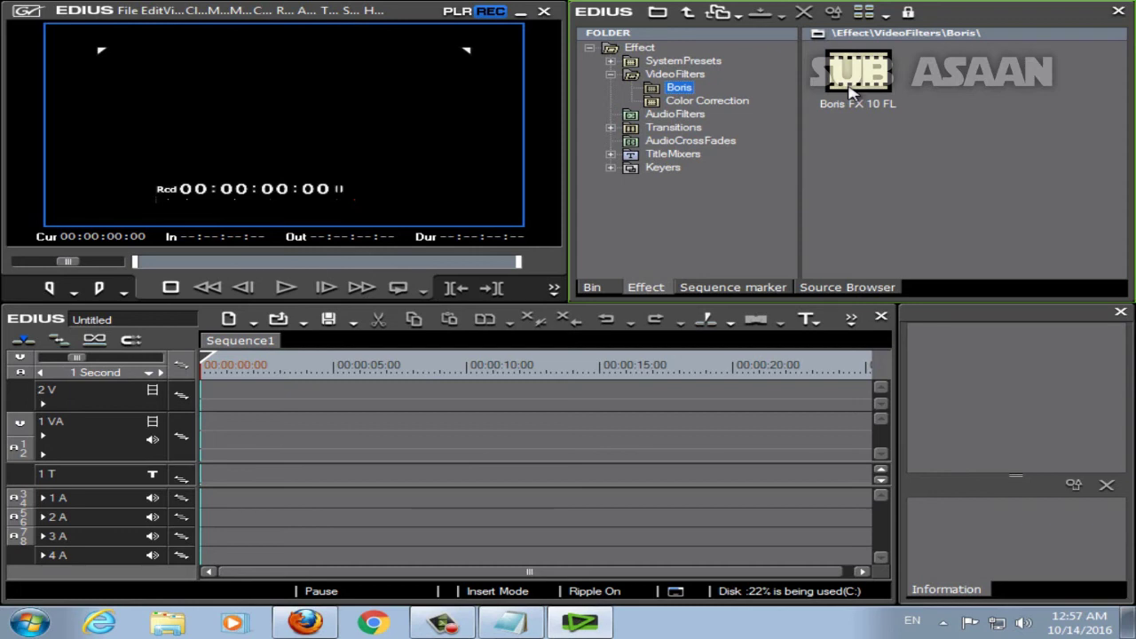
click(612, 168)
click(613, 155)
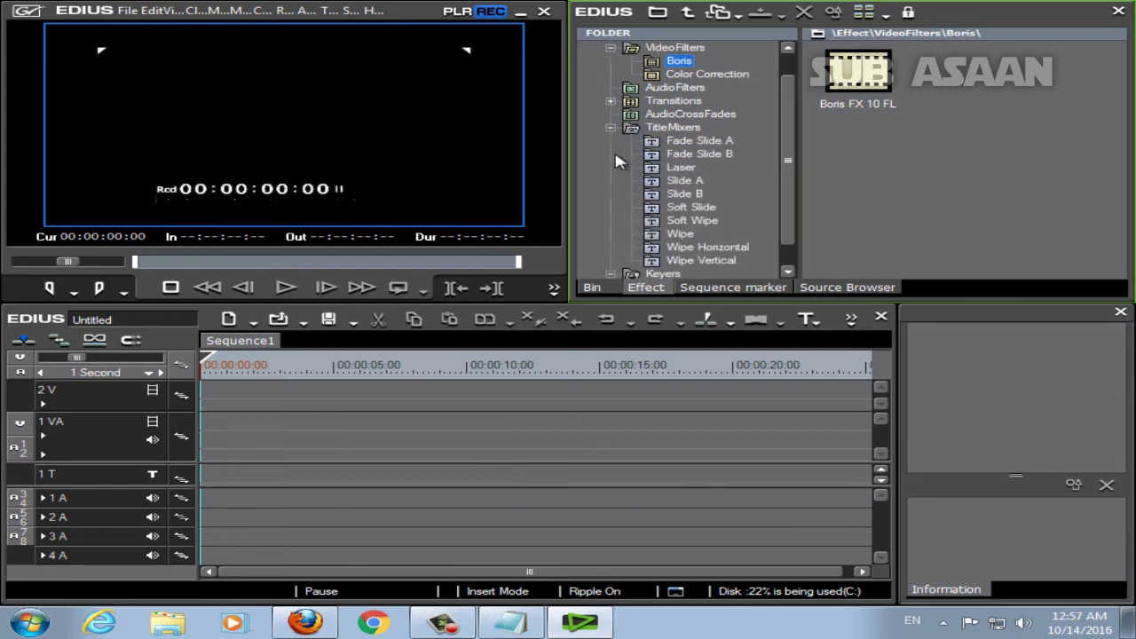
click(611, 127)
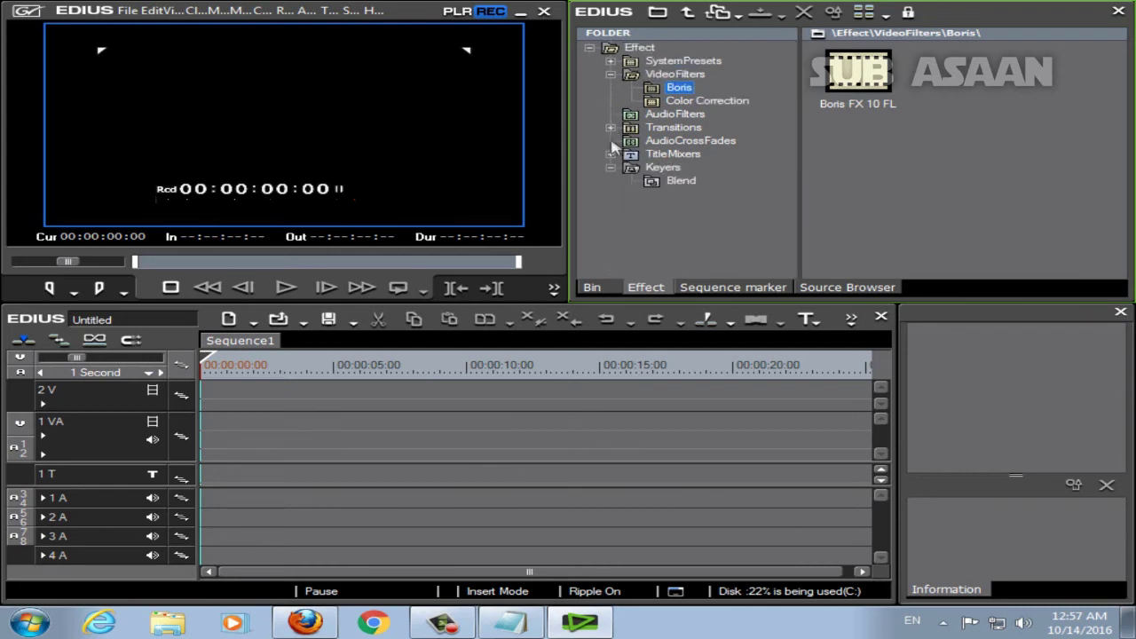
click(611, 167)
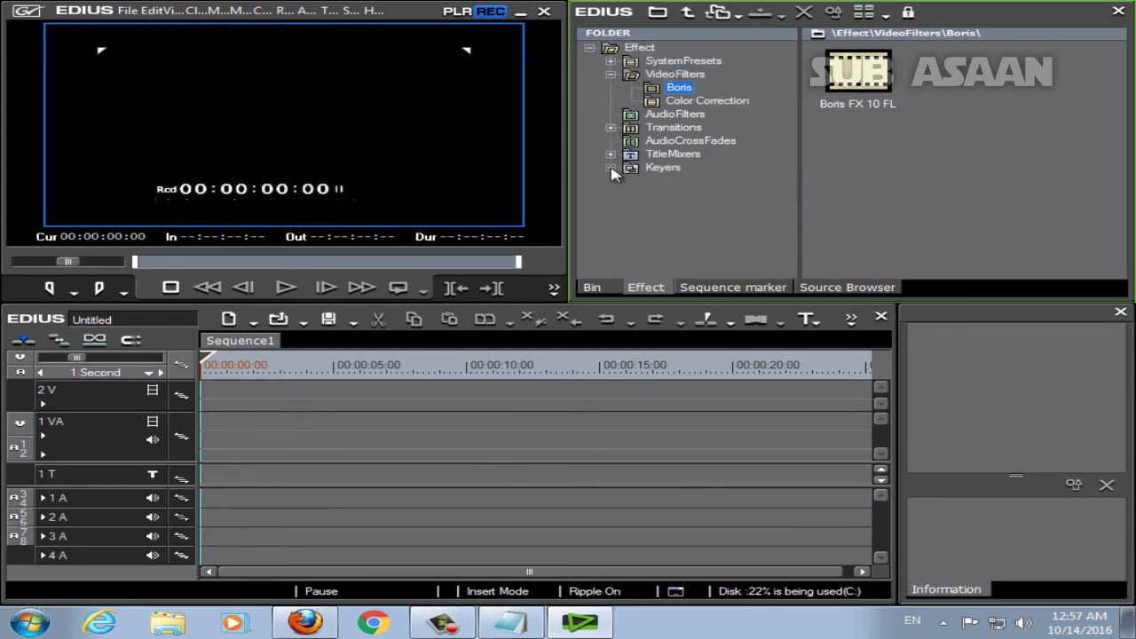
click(610, 75)
click(592, 49)
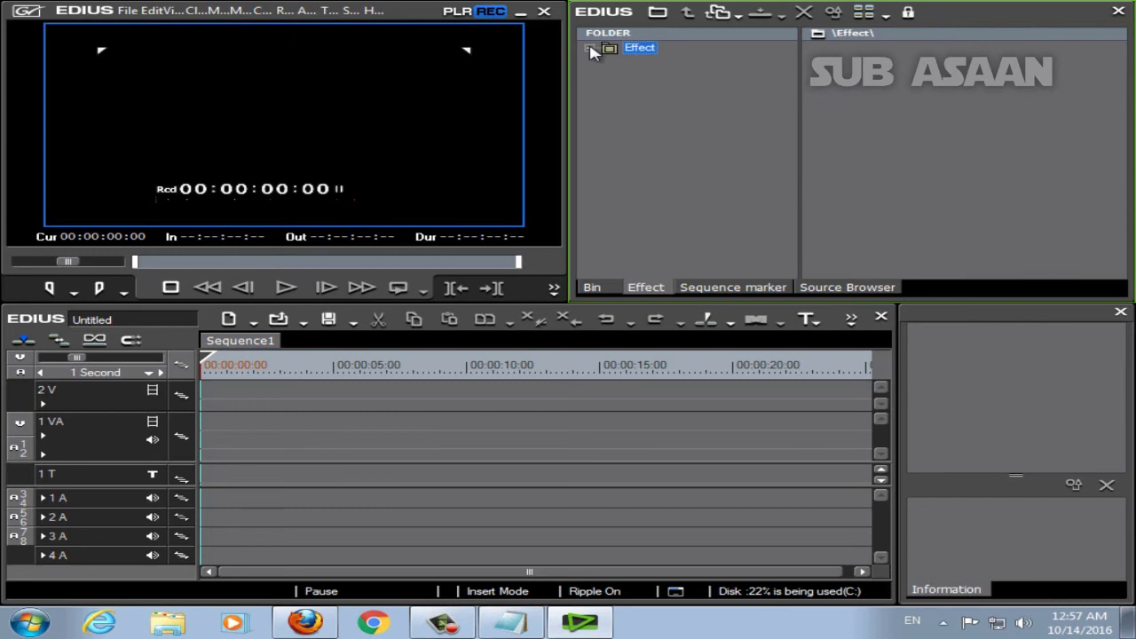
Close EDIUS and open the folder C:\Program Files (x86)\Boris FX, Inc\BorisPlugins10Common\BorisPluginsBCC7Boris in a file explorer window
click(544, 12)
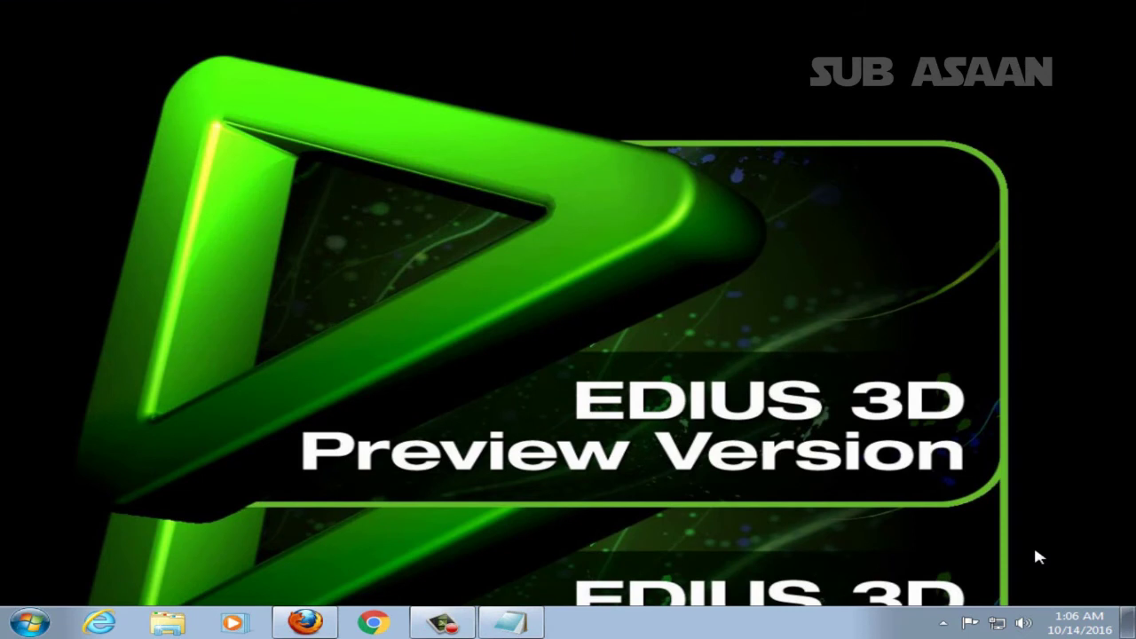
click(29, 622)
click(337, 426)
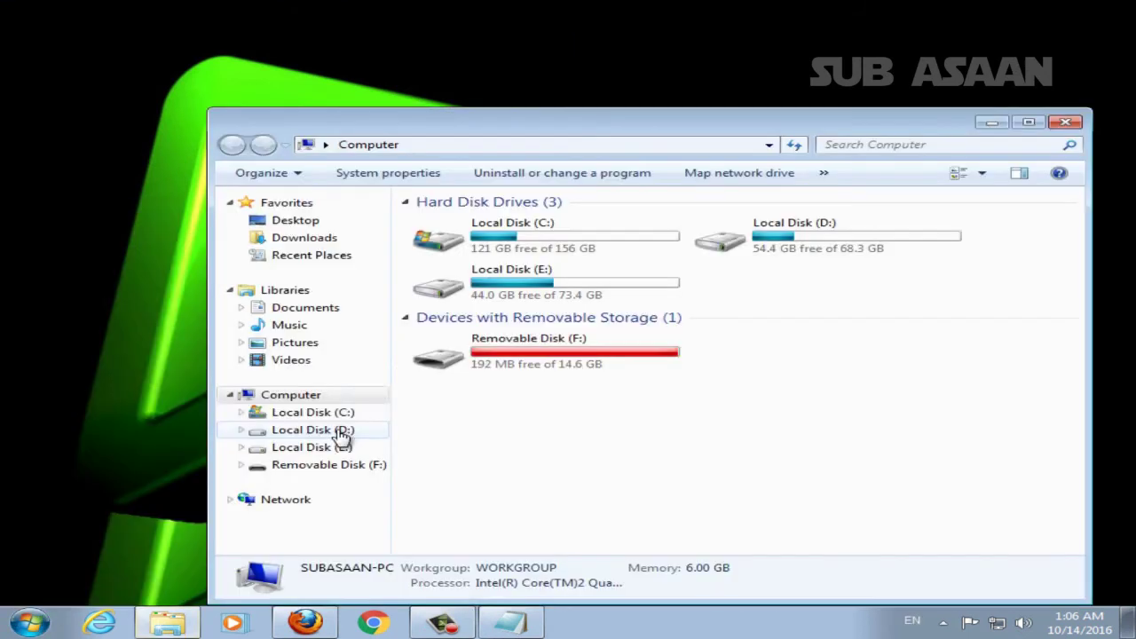
double_click(545, 237)
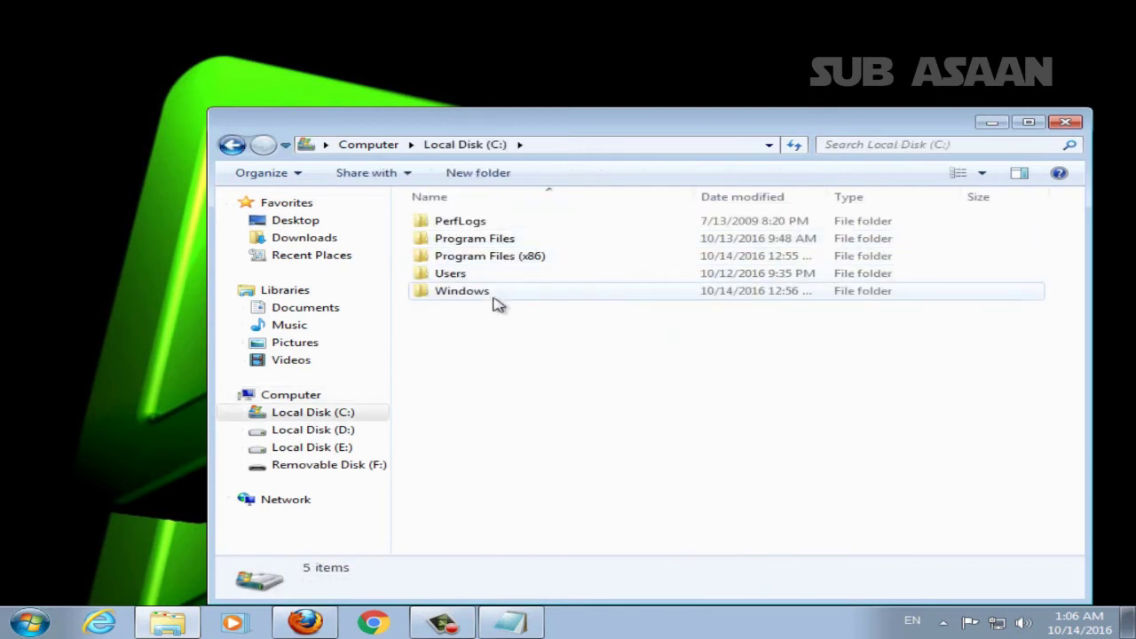
double_click(486, 257)
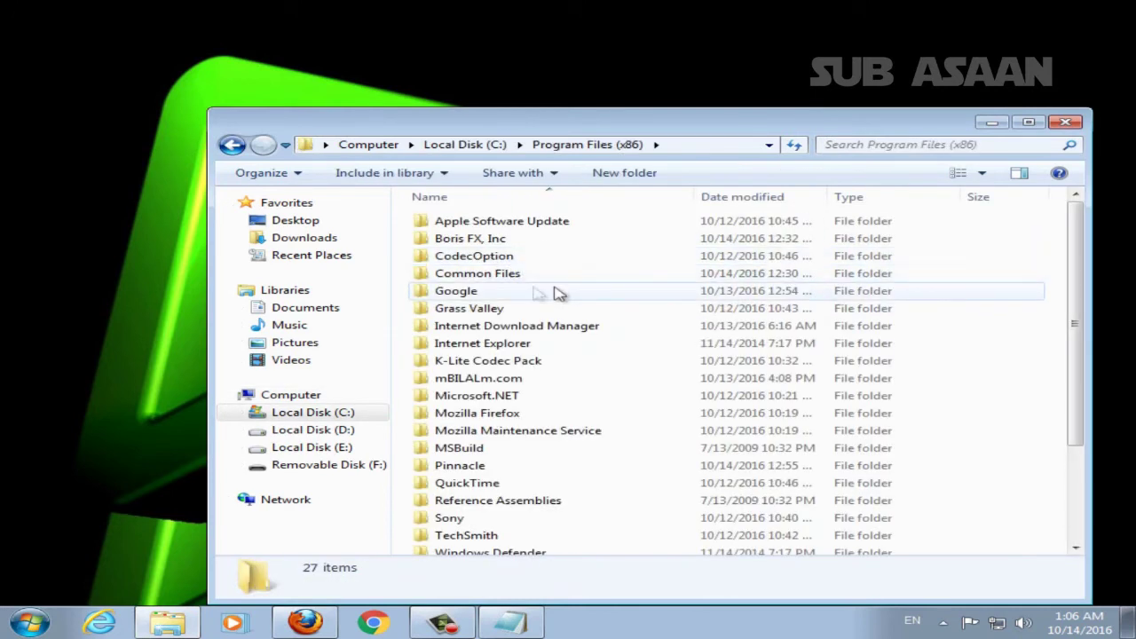
double_click(458, 246)
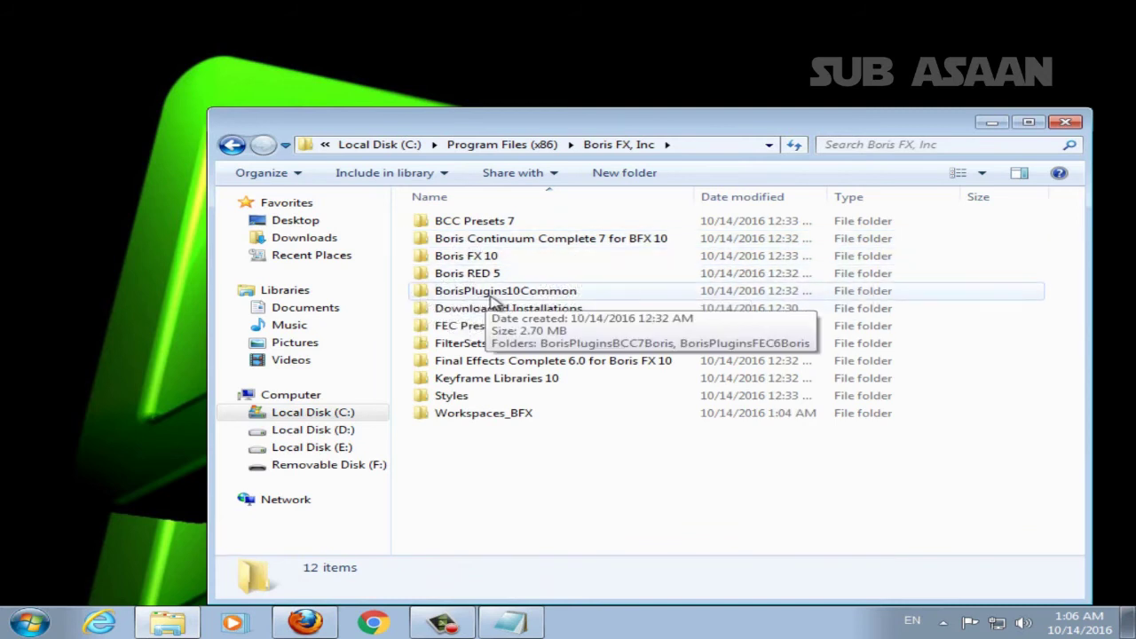
click(529, 300)
double_click(529, 300)
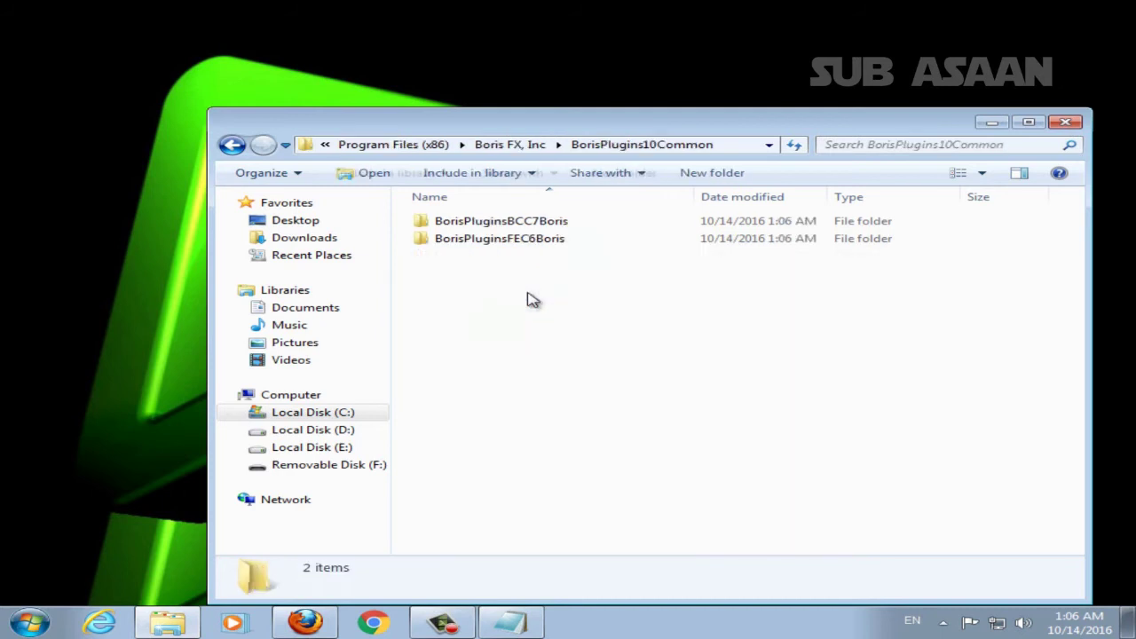
double_click(475, 224)
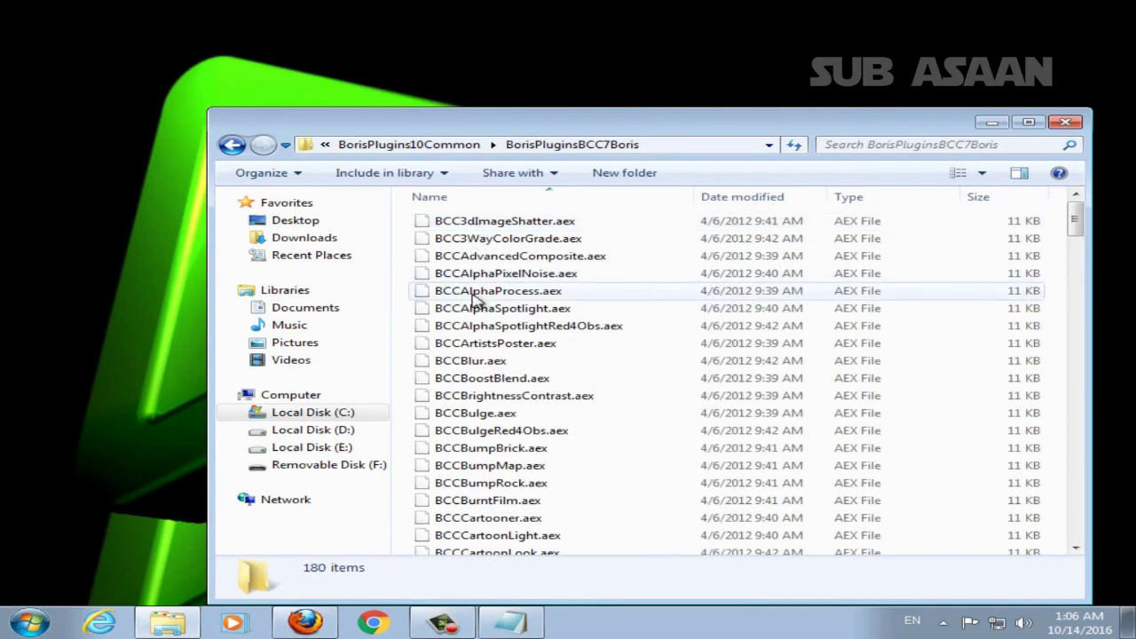
drag(475, 131, 610, 87)
Open the folder C:\Program Files (x86)\Pinnacle\Hollywood FX 4.6 in a second file explorer window
click(29, 621)
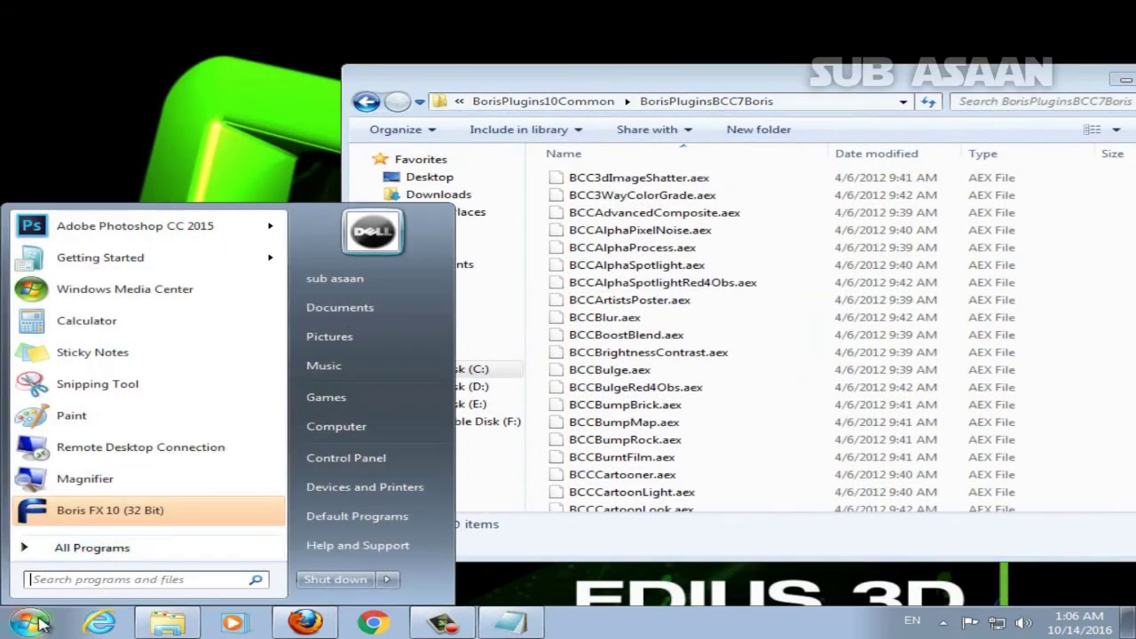
click(322, 427)
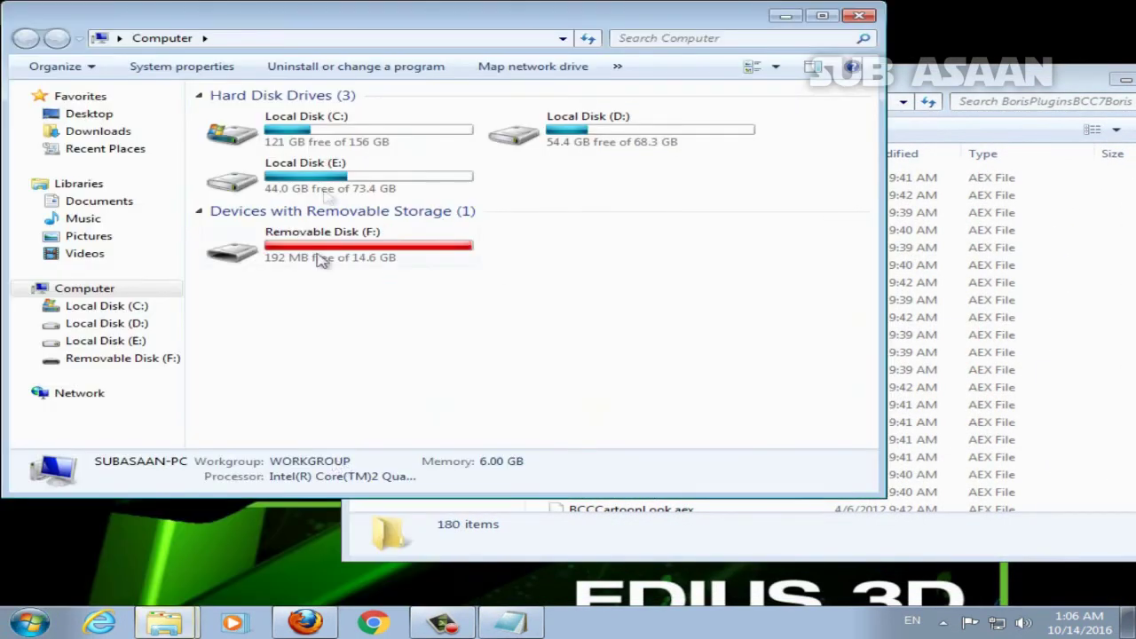
double_click(320, 130)
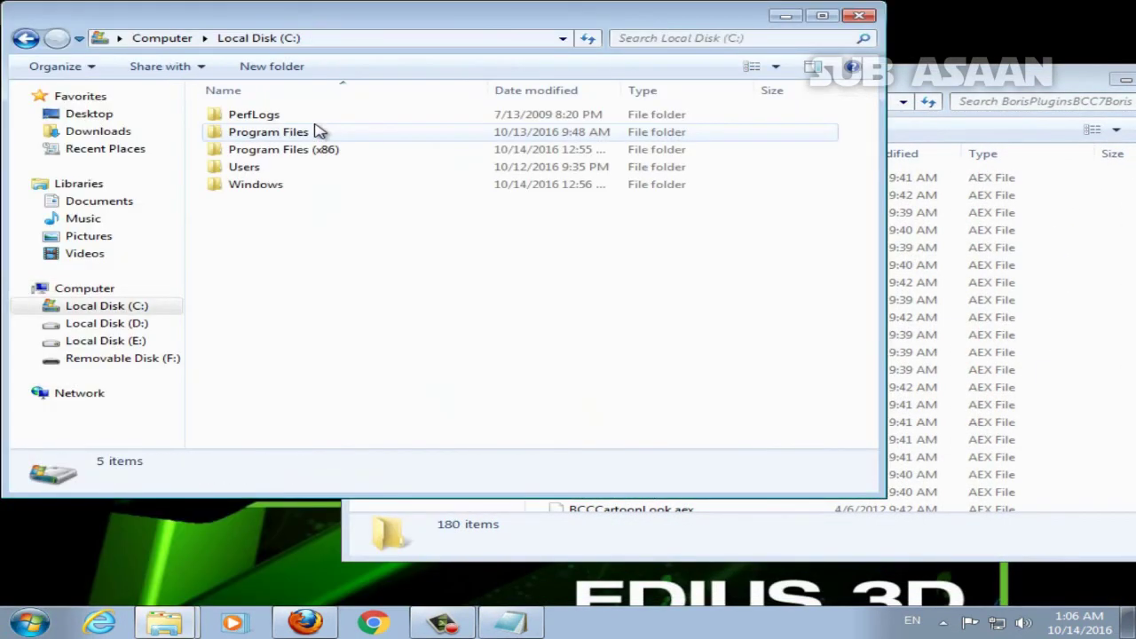
double_click(261, 148)
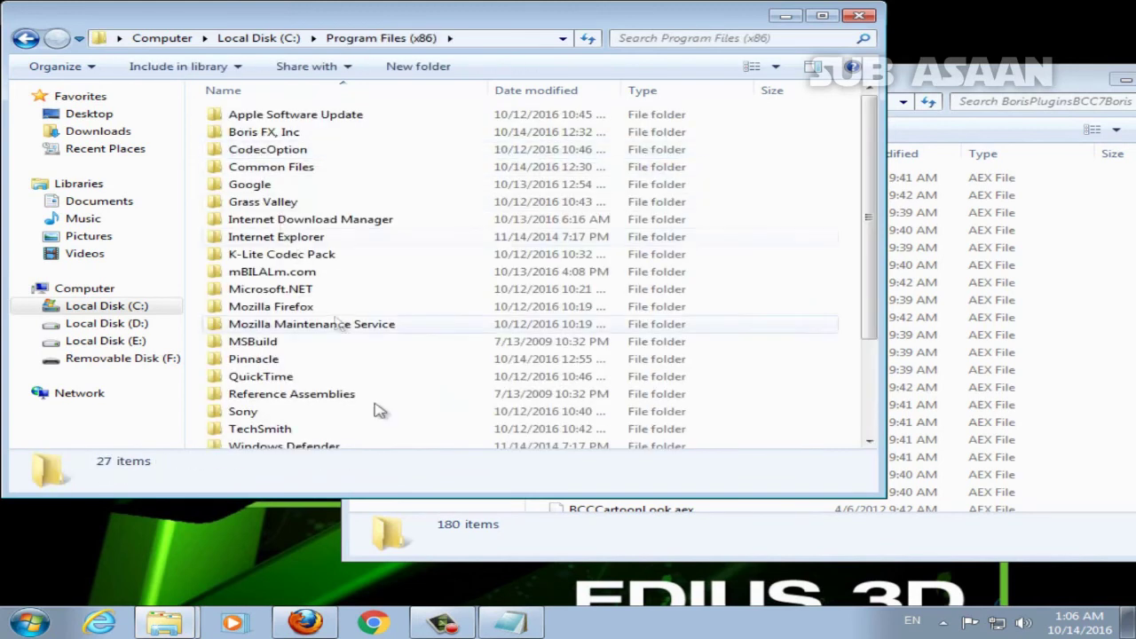
double_click(264, 366)
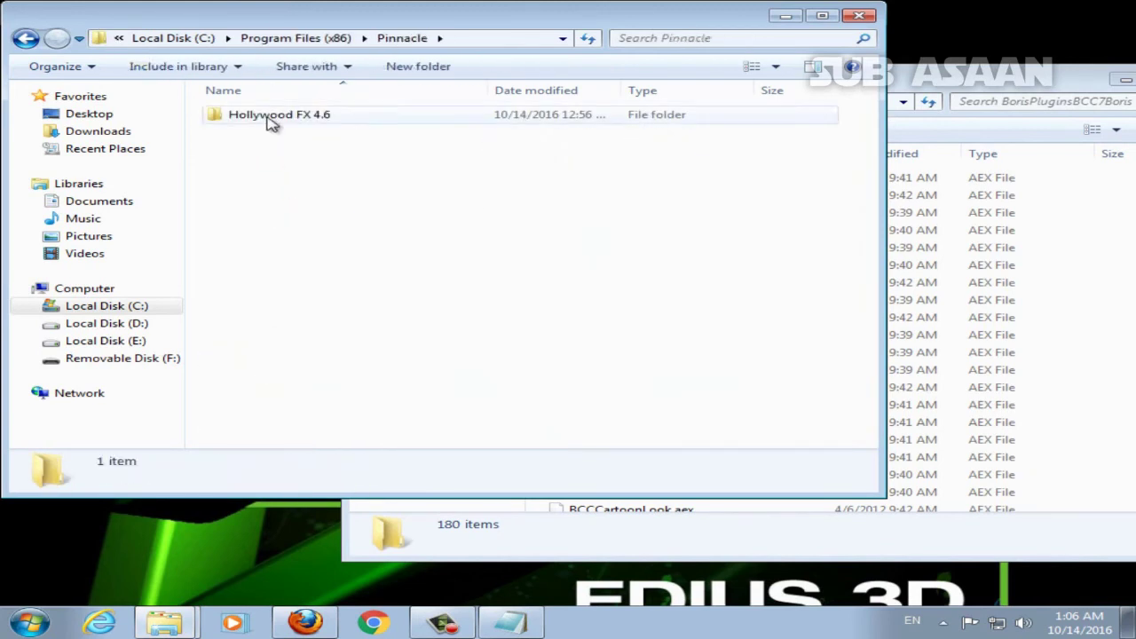
double_click(297, 120)
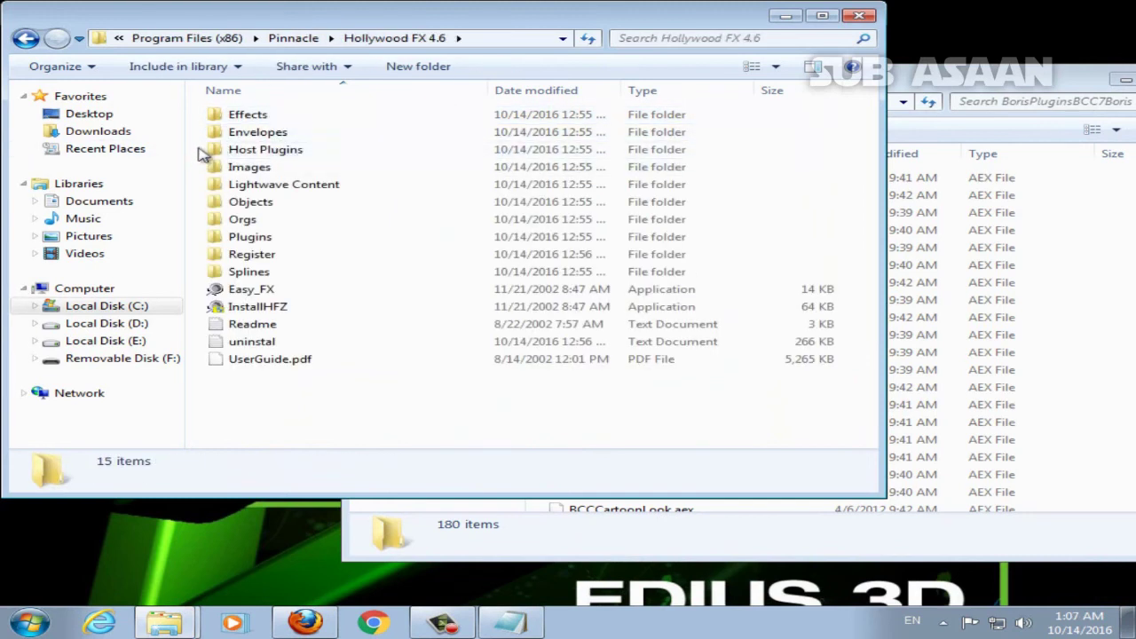
Copy the HfxAfx46.aex file from the AfterFX subfolder of the Hollywood FX 4.6 Host Plugins folder
double_click(245, 117)
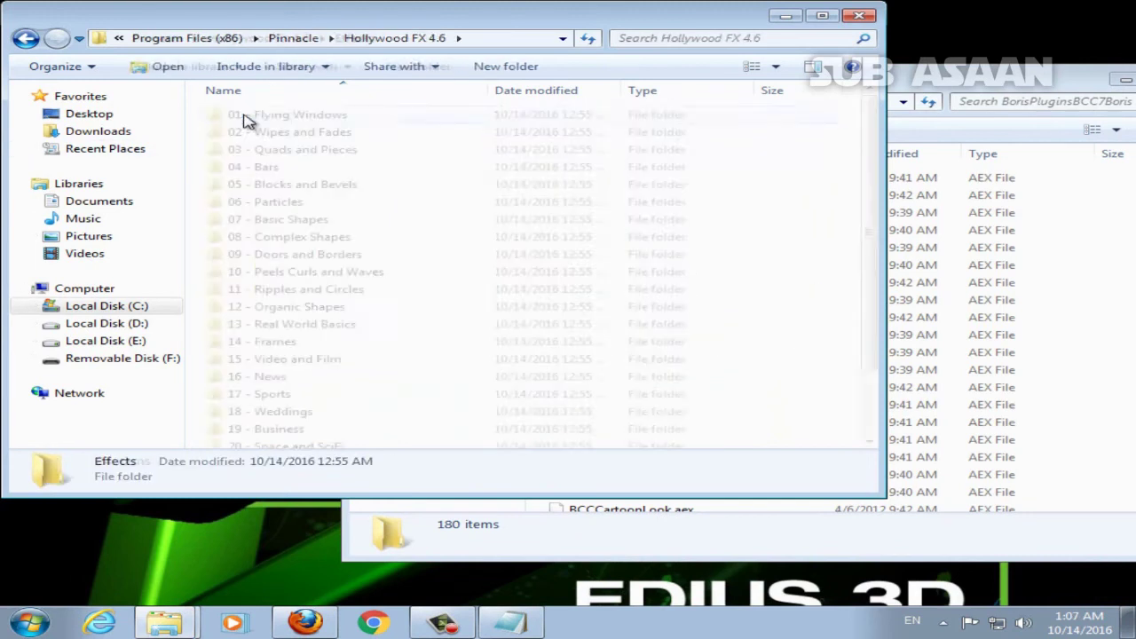
click(36, 44)
double_click(263, 149)
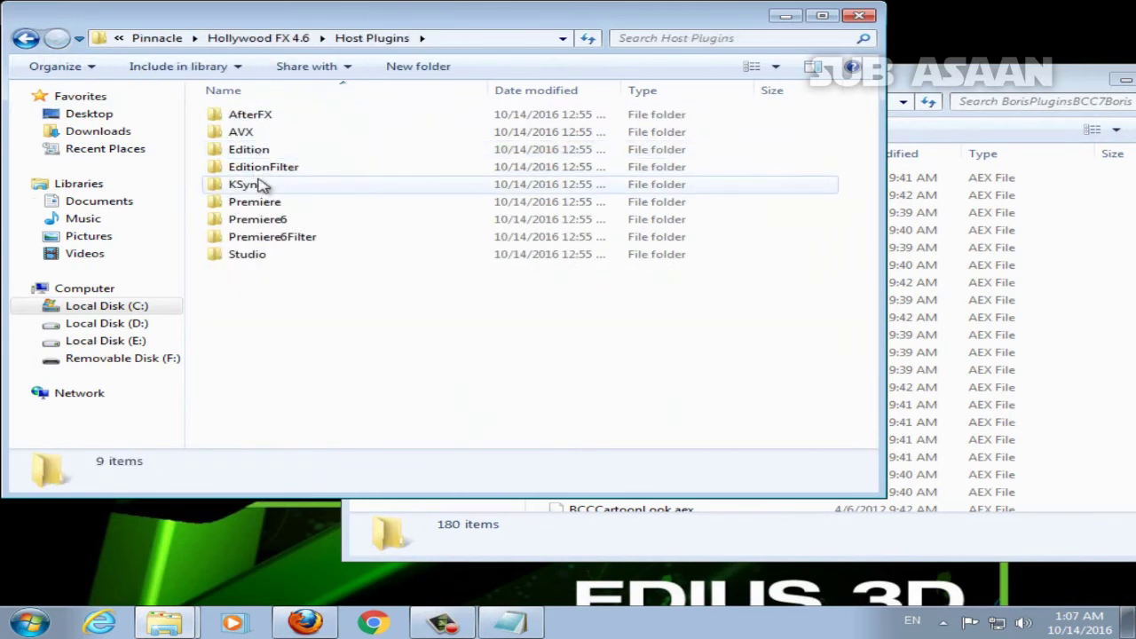
double_click(257, 121)
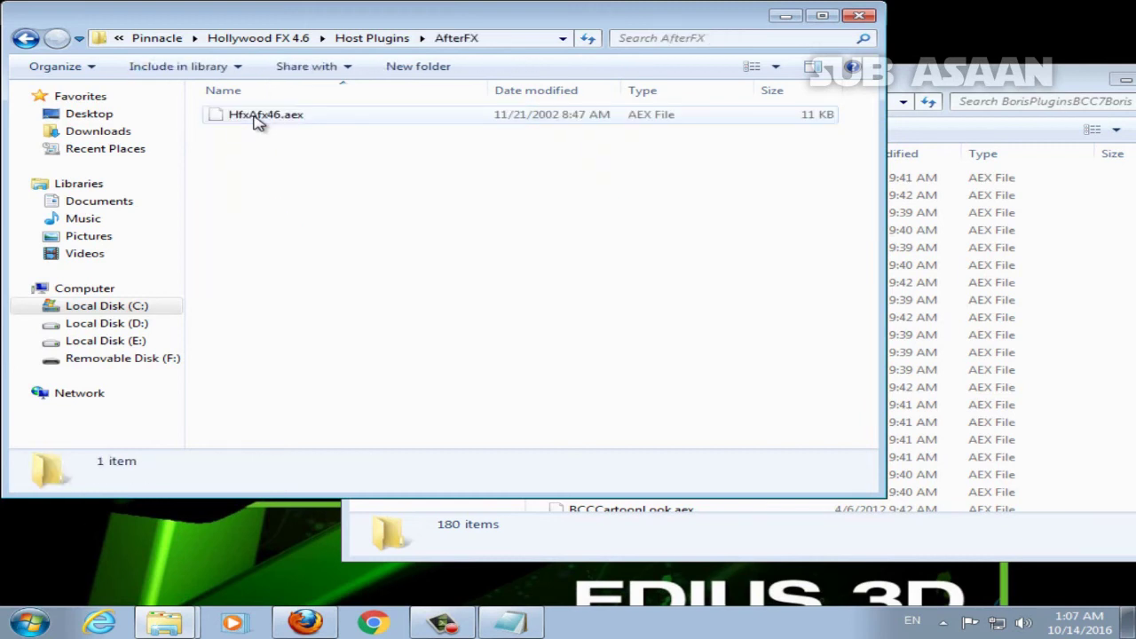
right_click(258, 122)
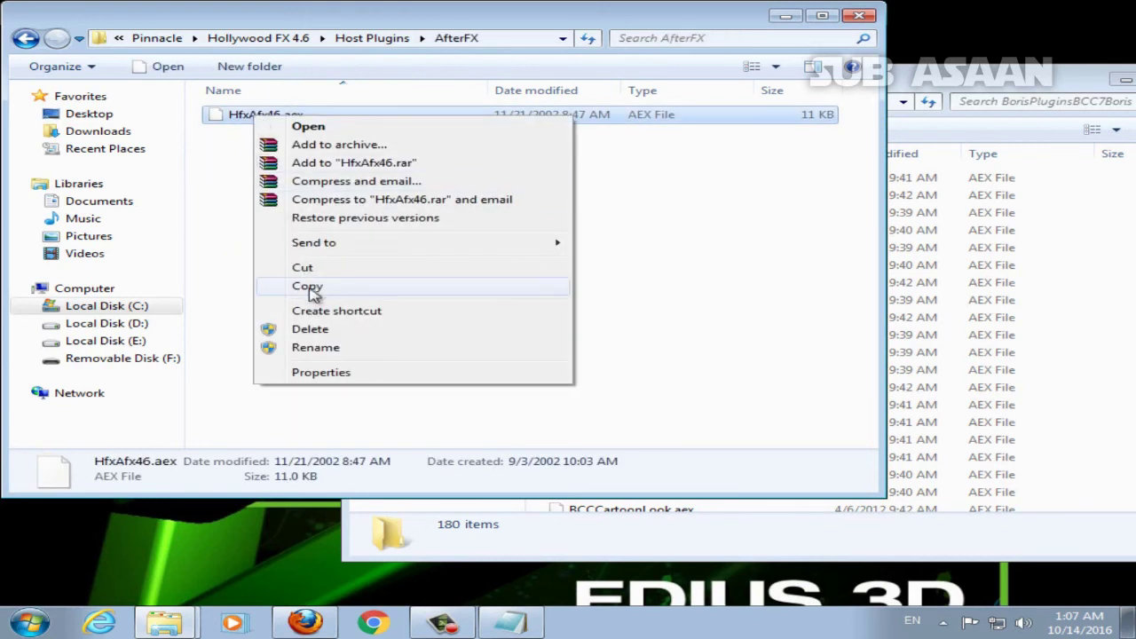
click(312, 289)
Paste the copied HfxAfx46.aex file into the BorisPluginsBCC7Boris folder
drag(702, 23, 470, 33)
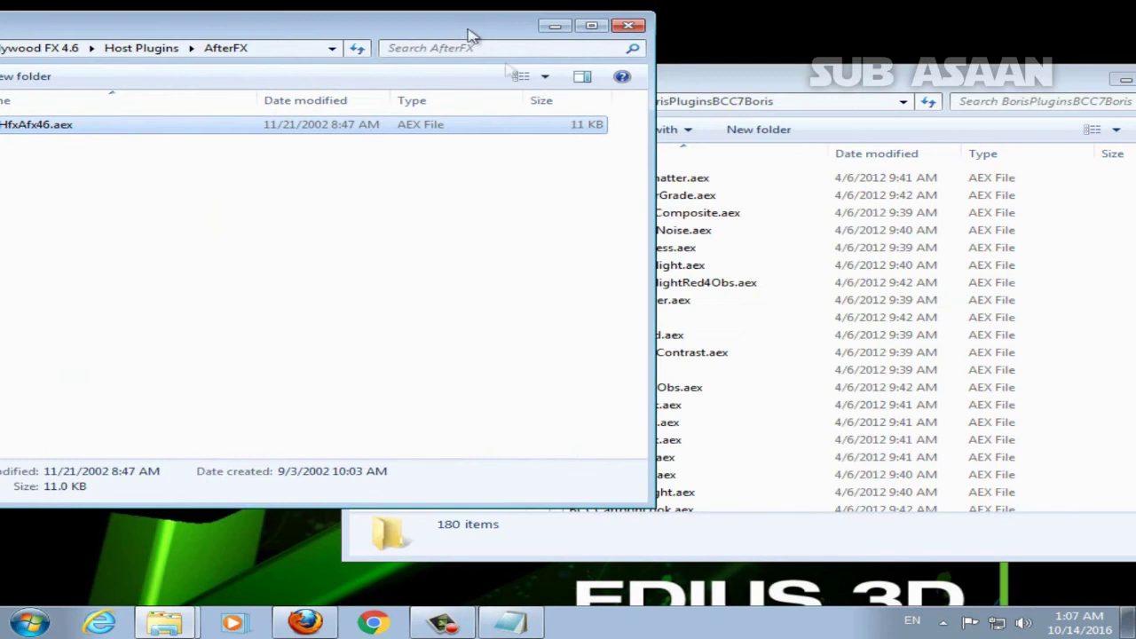
click(804, 79)
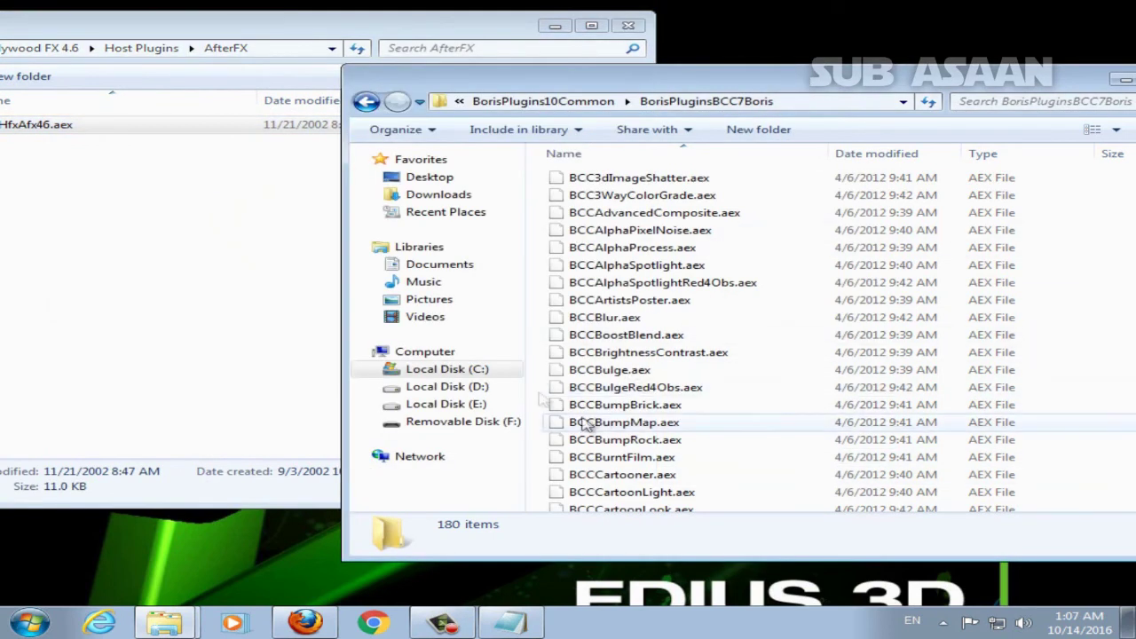
scroll(551, 387, down, 20)
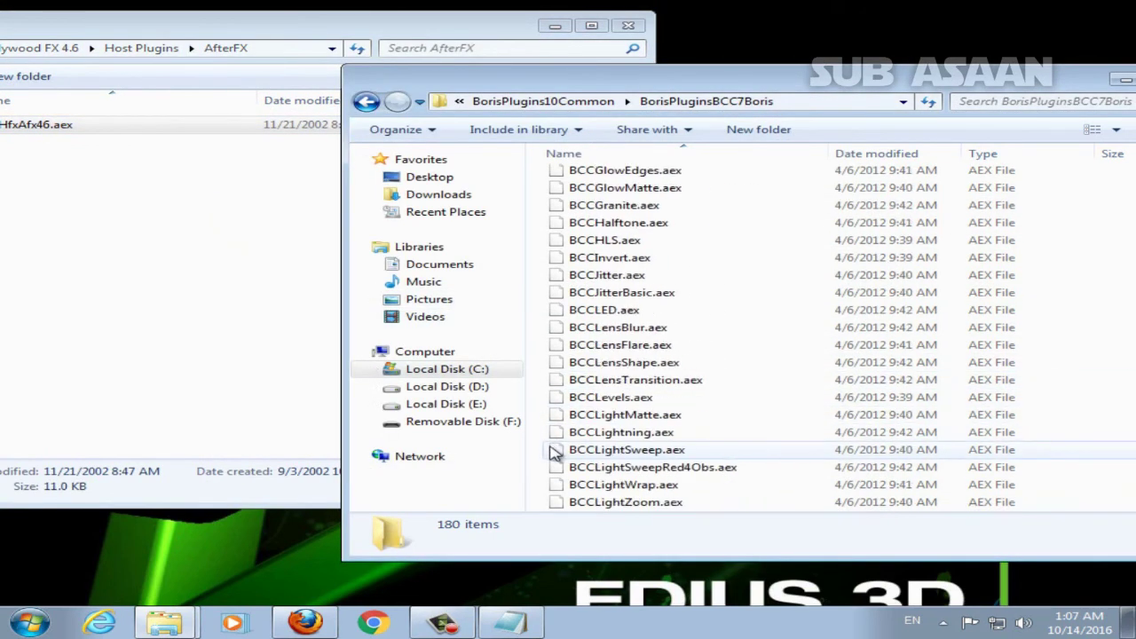
scroll(550, 452, down, 6)
right_click(539, 469)
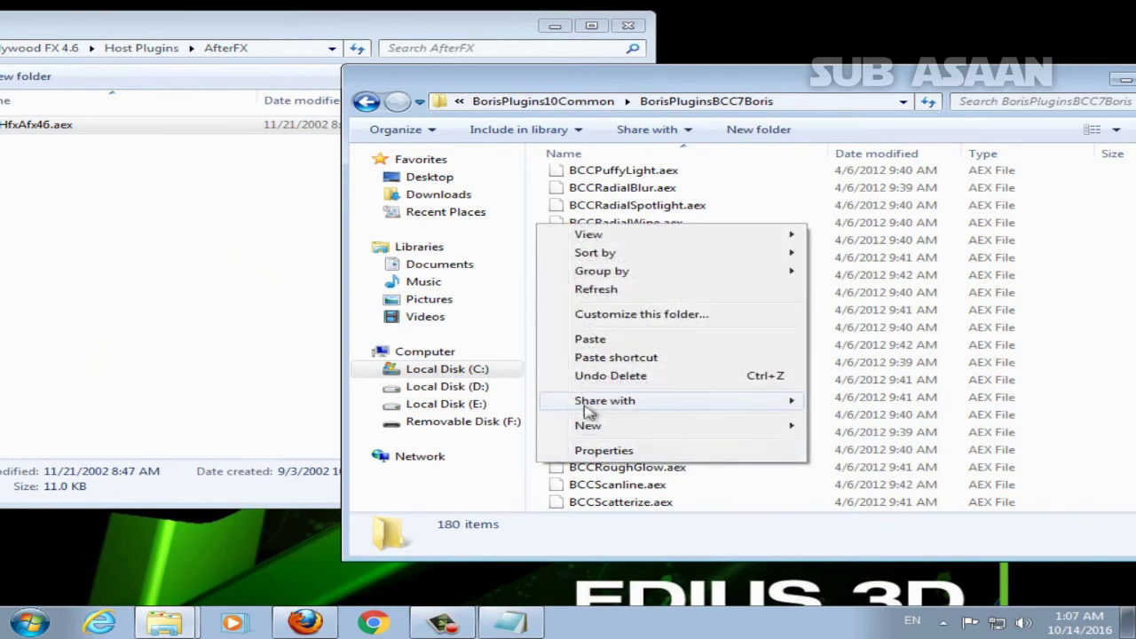
click(586, 338)
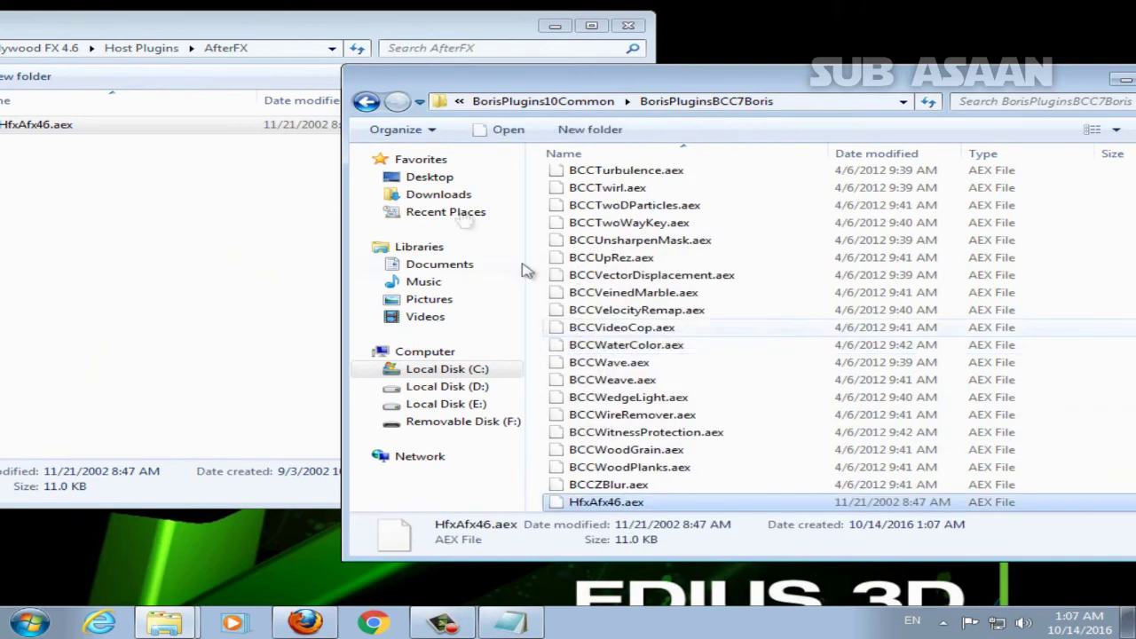
Paste HfxAfx46.aex into the BorisPluginsFEC6Boris folder as well and close both file explorer windows
click(366, 101)
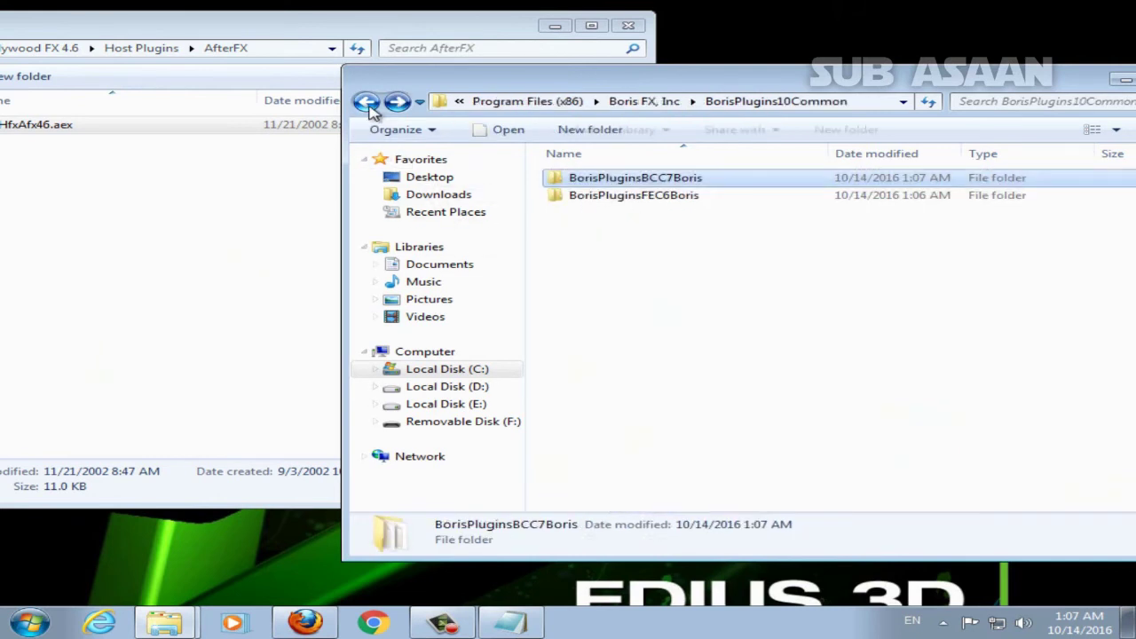
double_click(609, 196)
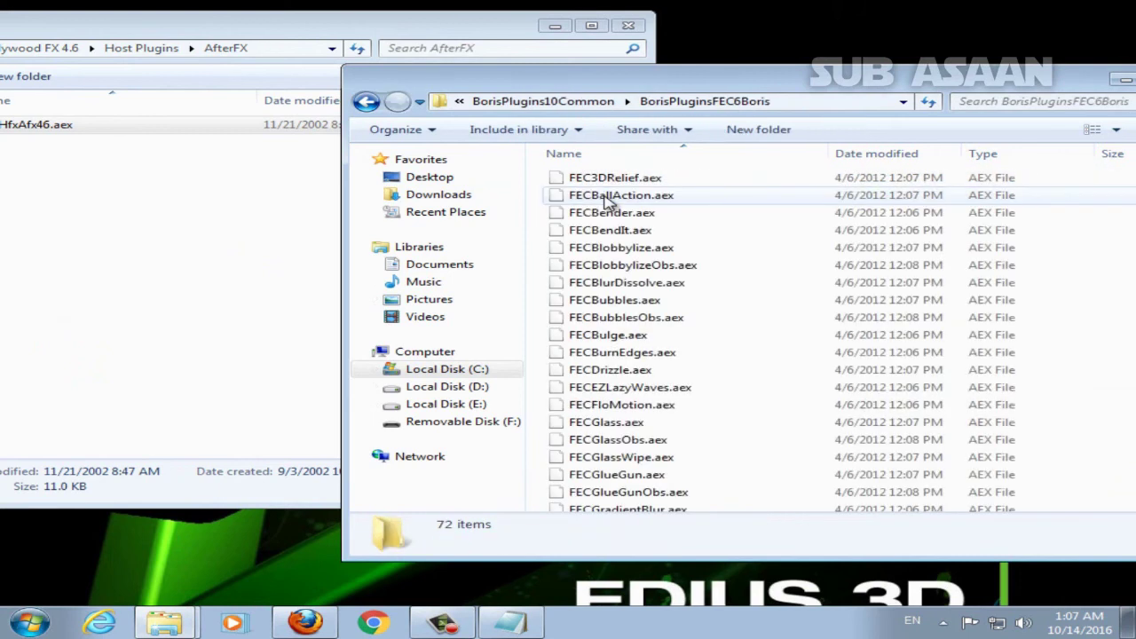
right_click(535, 381)
click(589, 255)
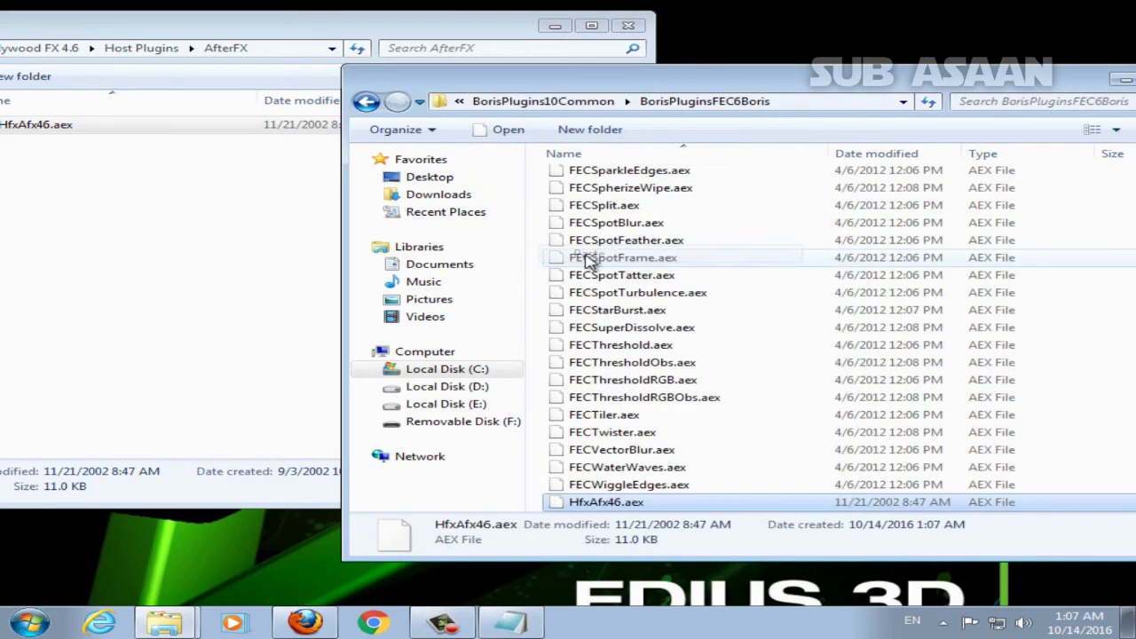
drag(599, 89, 371, 107)
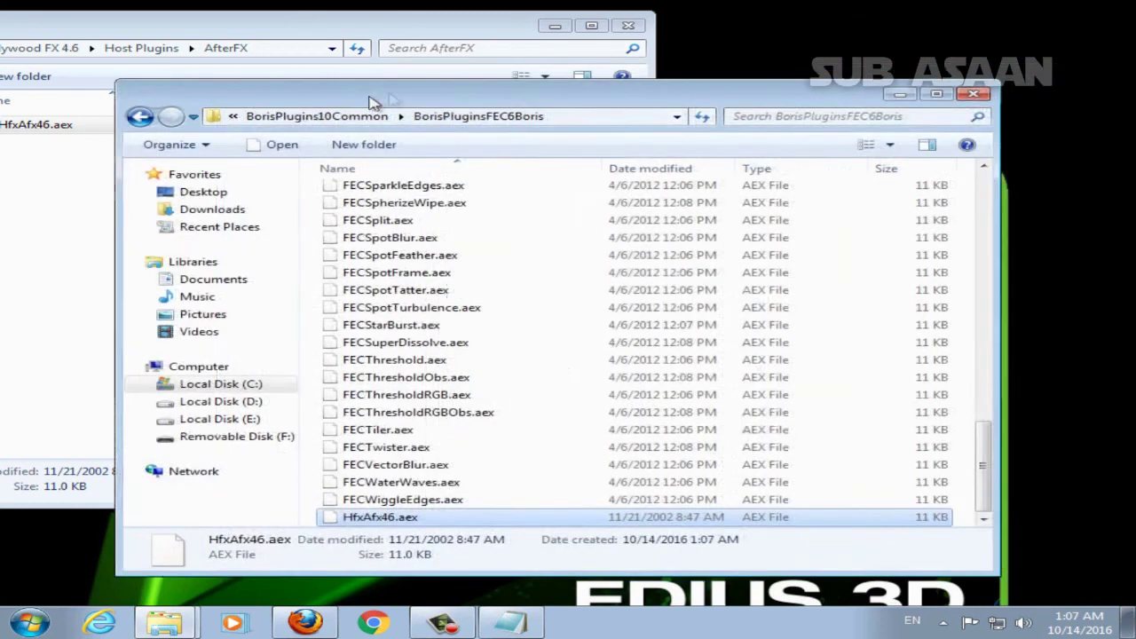
click(983, 104)
click(628, 26)
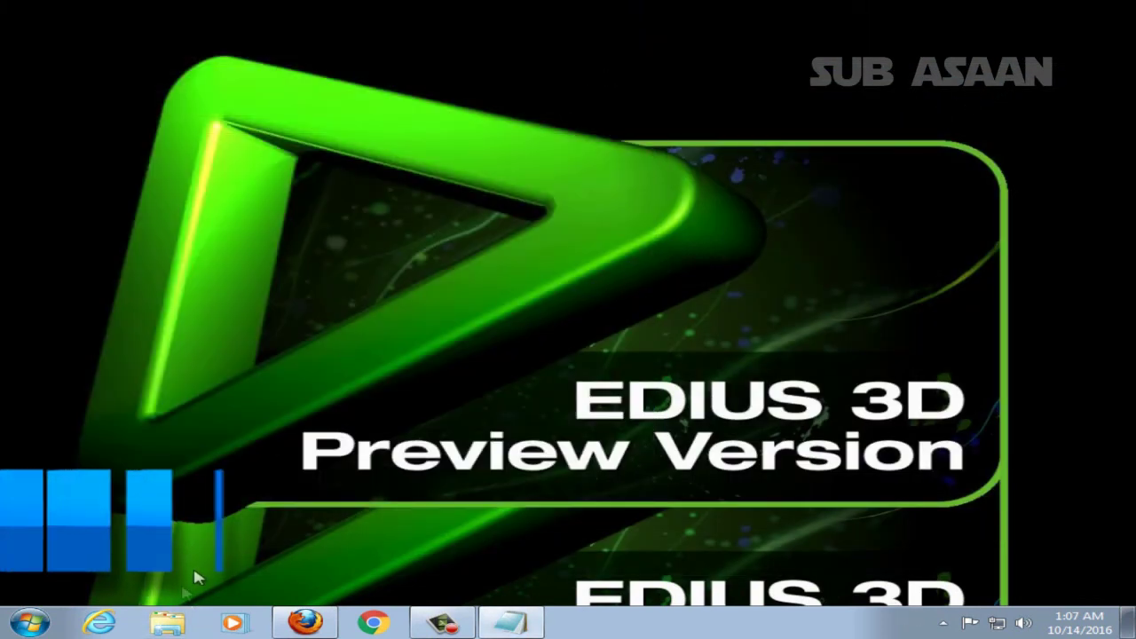
Relaunch EDIUS 6 and create a new project named Untitled with the HD 1920x1080 25p 16:9 8bit preset
click(29, 624)
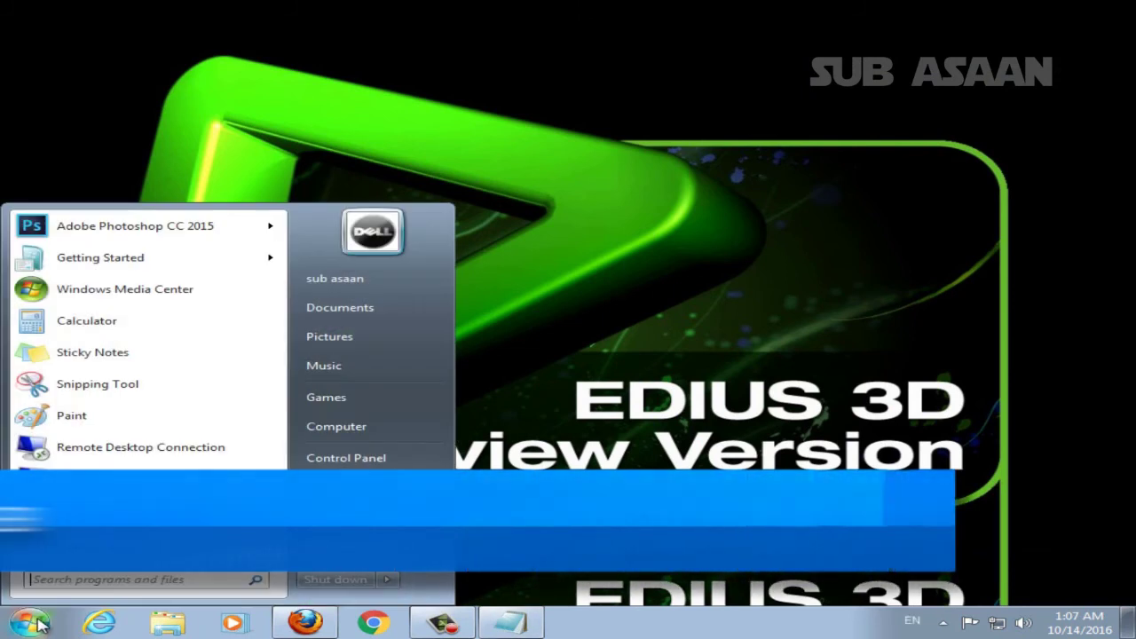
click(62, 581)
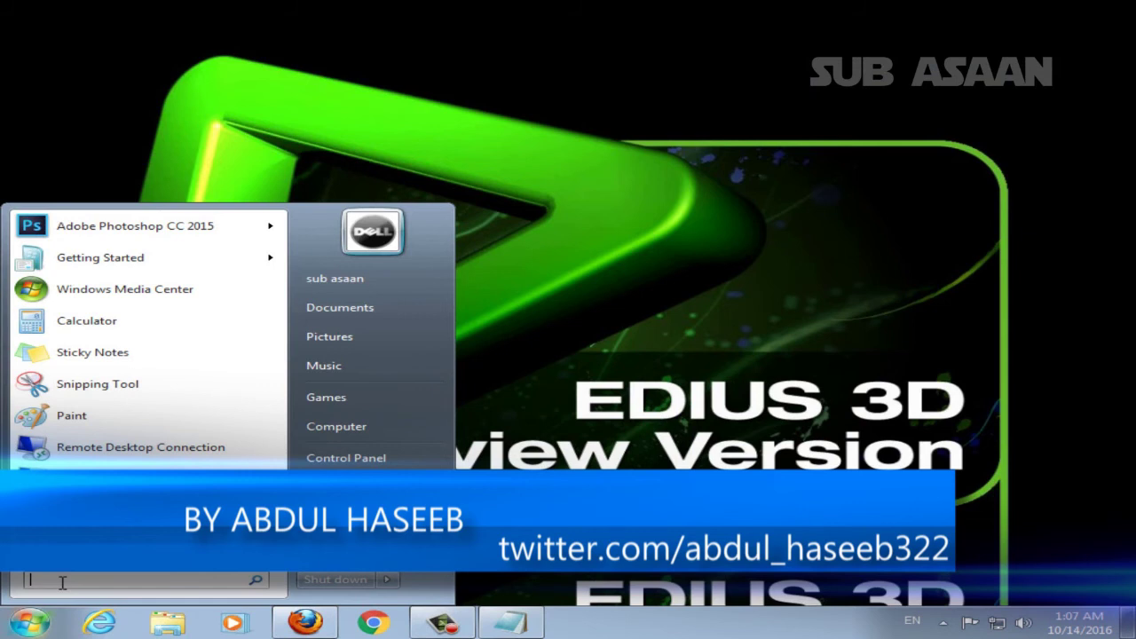
text(e)
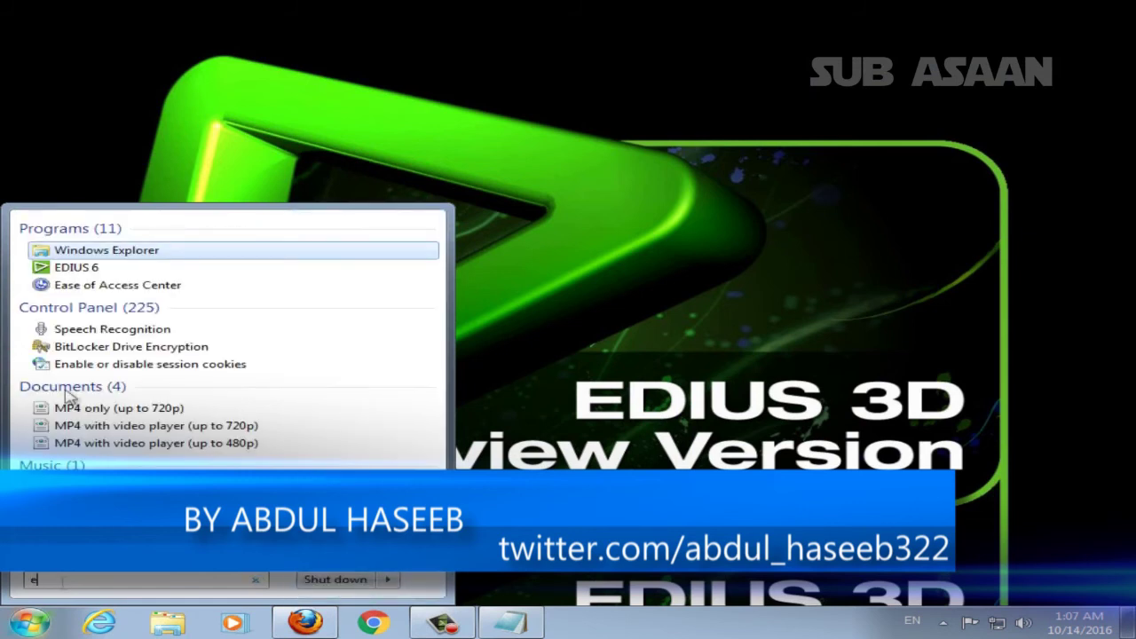
click(76, 266)
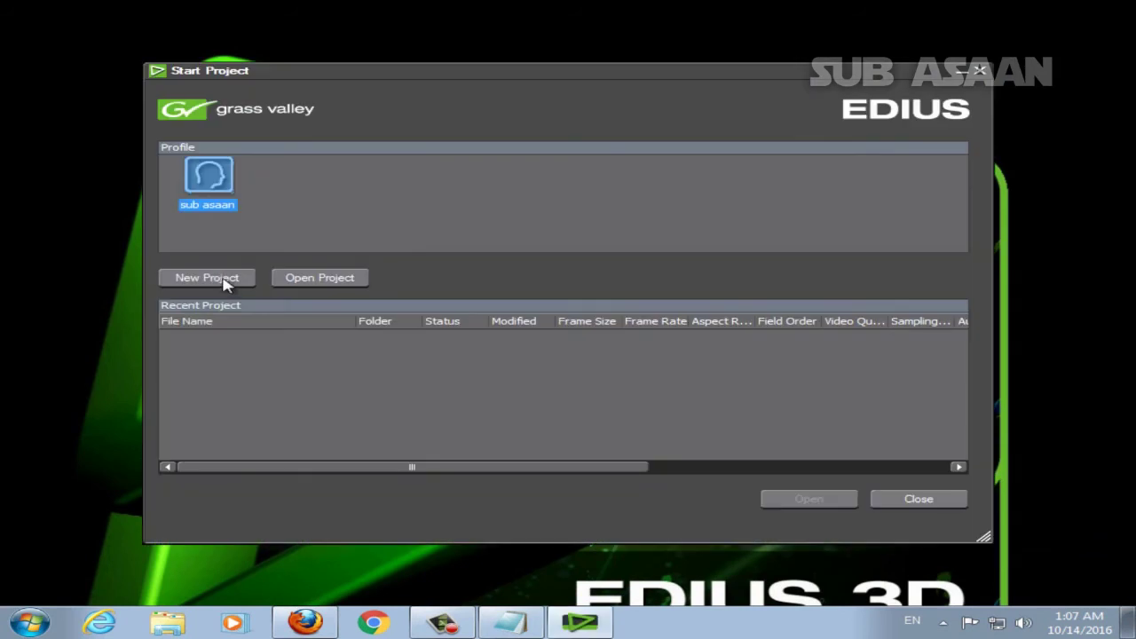
click(207, 278)
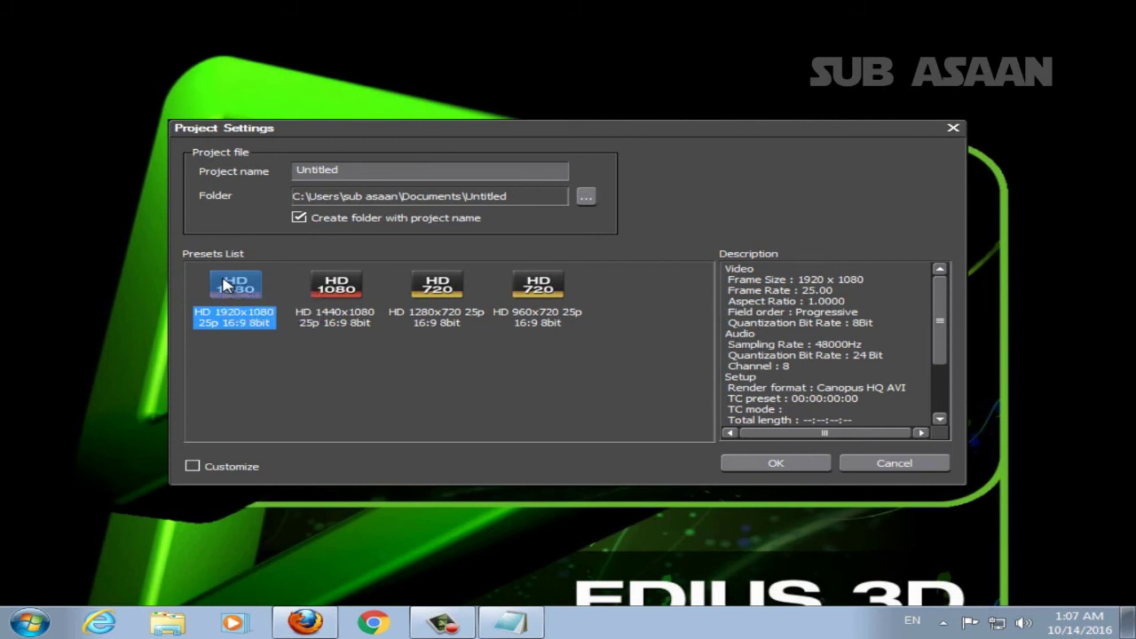
click(783, 463)
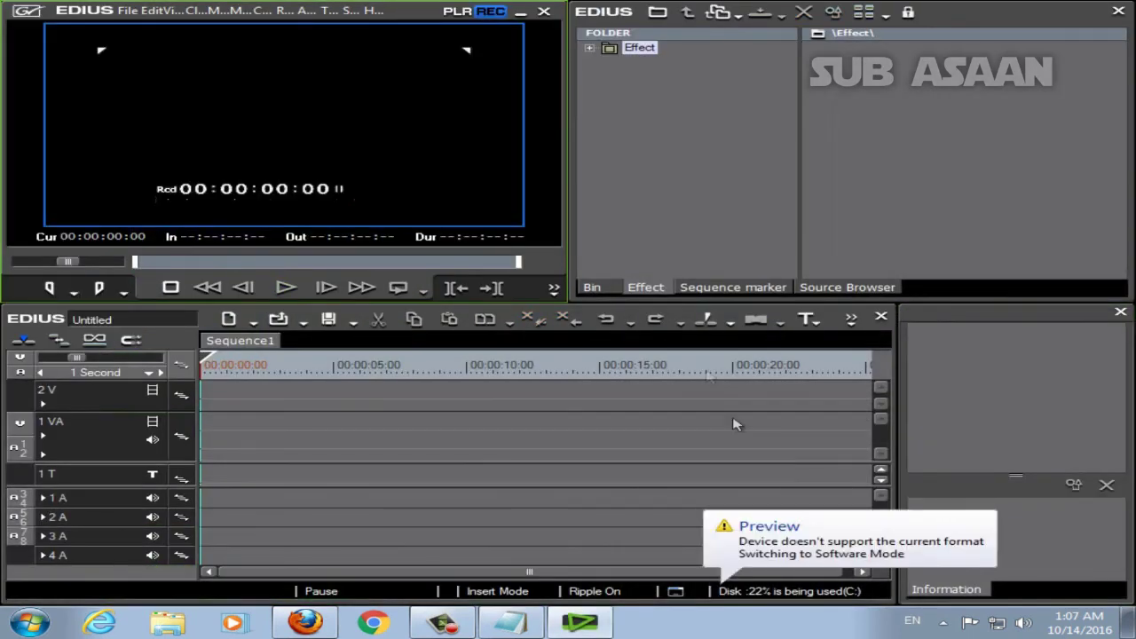
Import the portrait photo from the My Pictures folder on Local Disk (D:) into the project bin
click(592, 286)
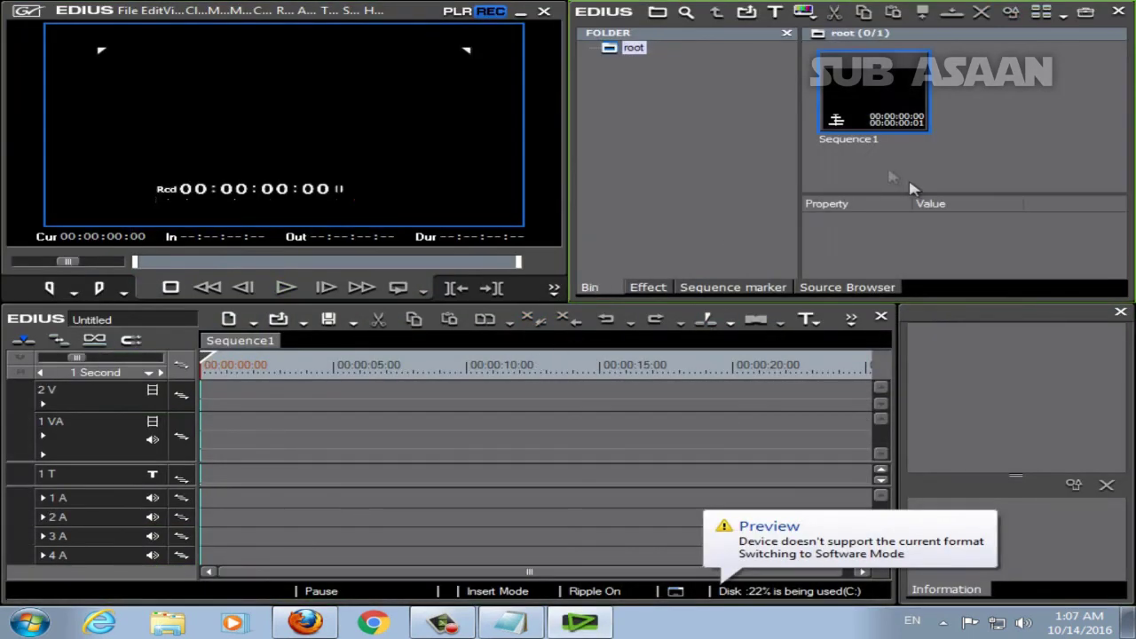
double_click(955, 143)
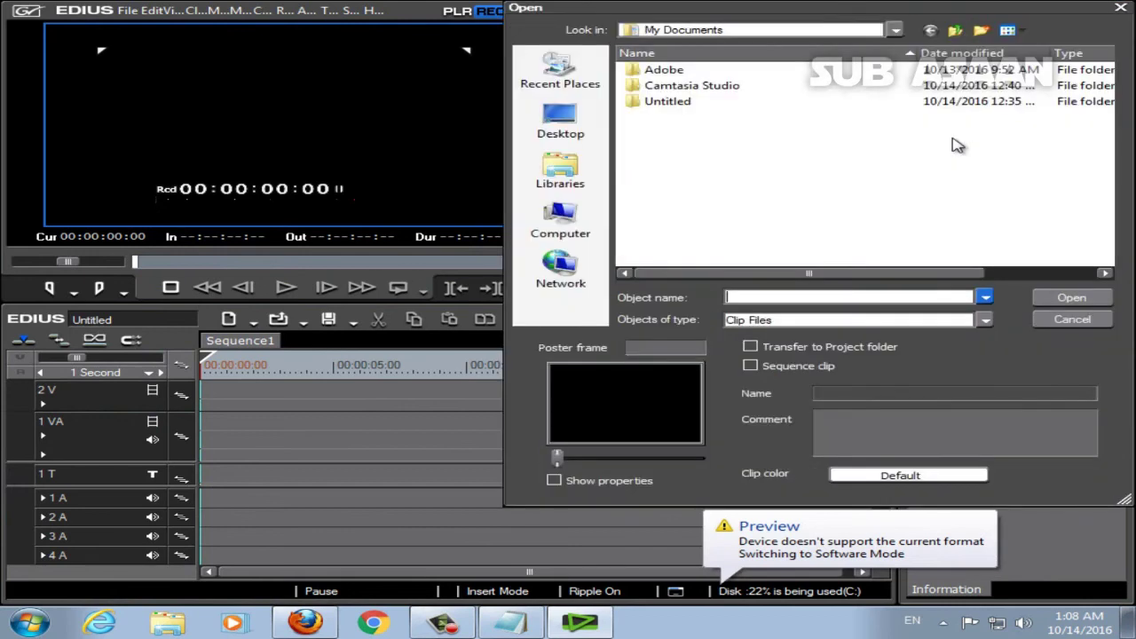
click(572, 224)
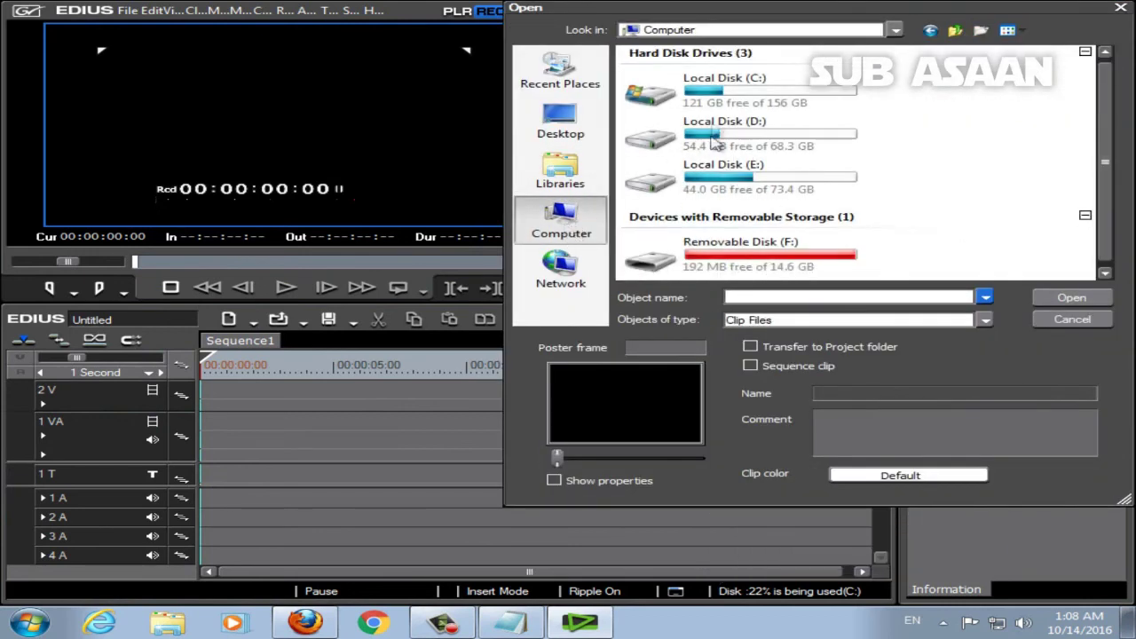
double_click(721, 132)
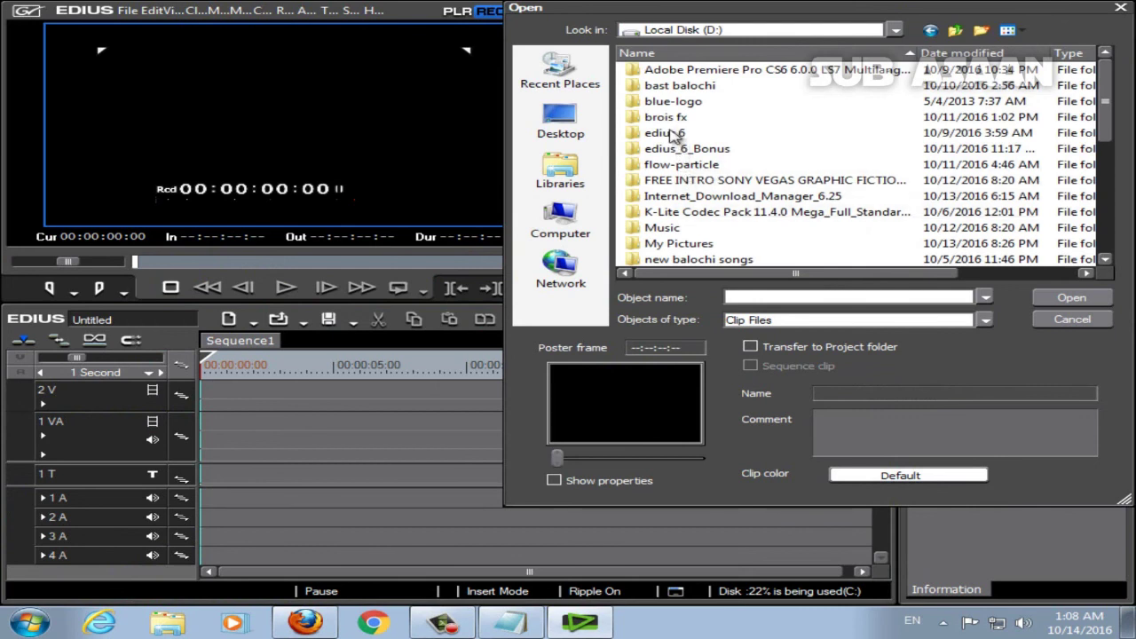
scroll(680, 158, down, 2)
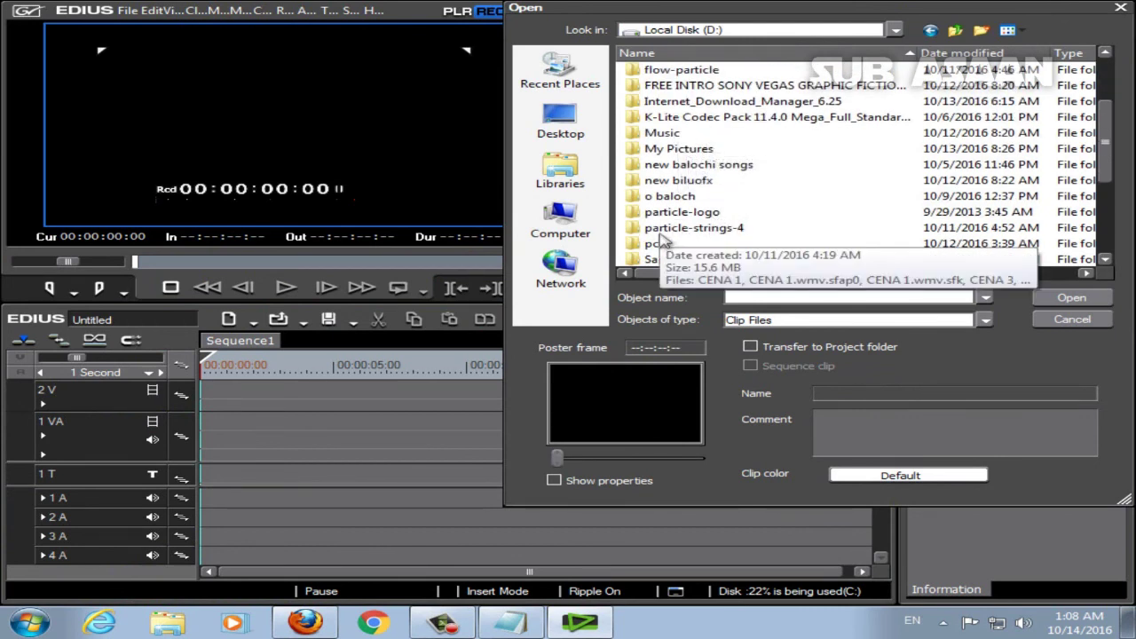
double_click(682, 228)
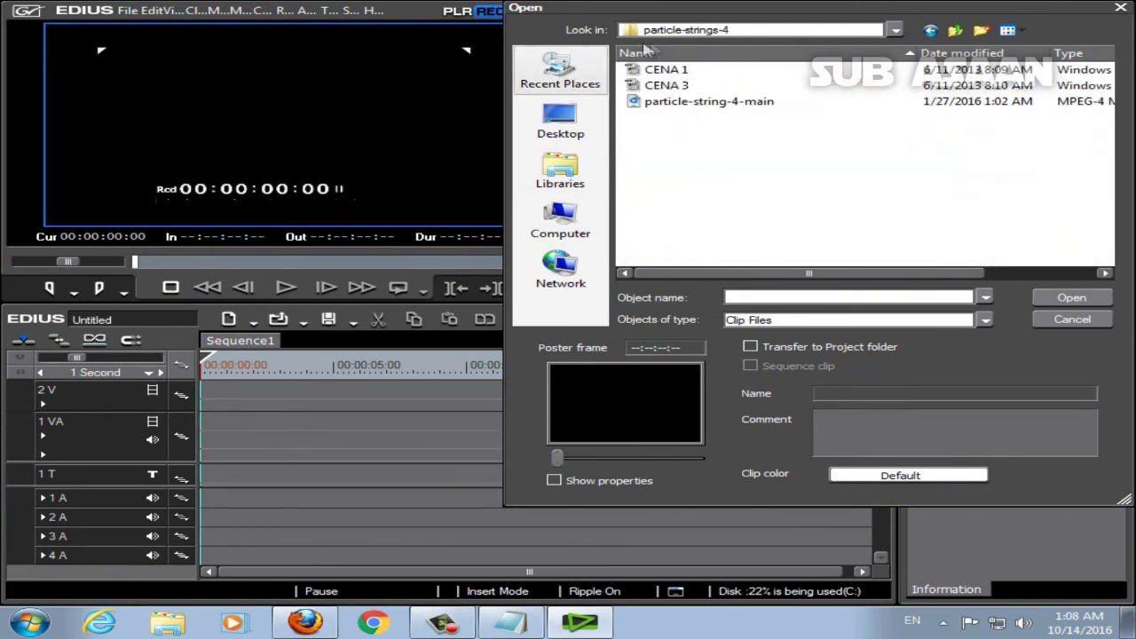
click(955, 31)
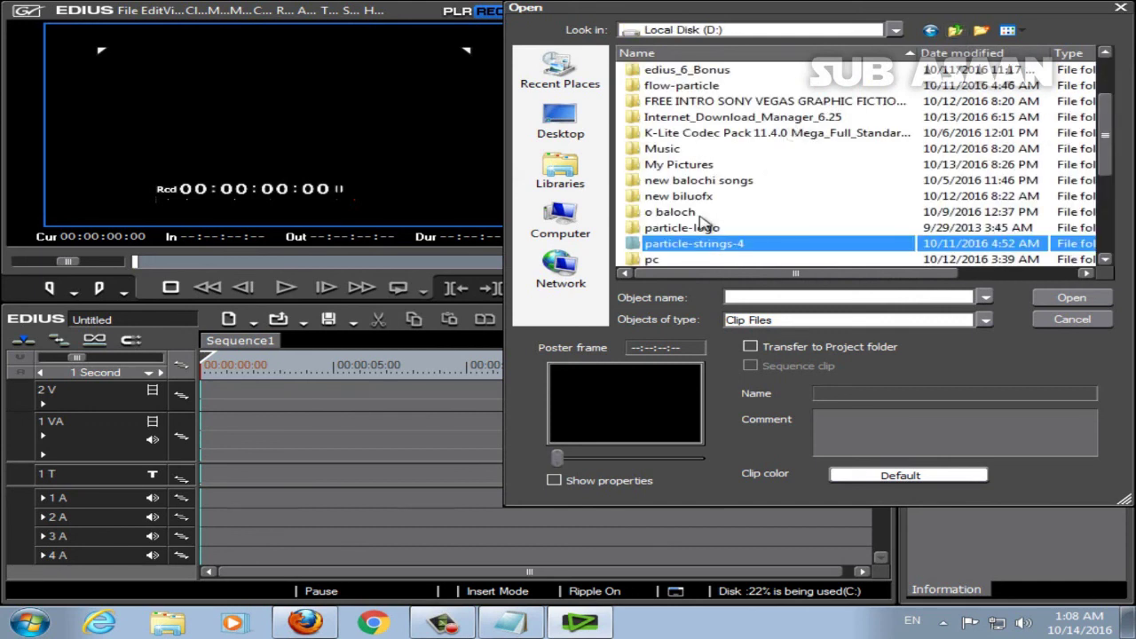
double_click(688, 166)
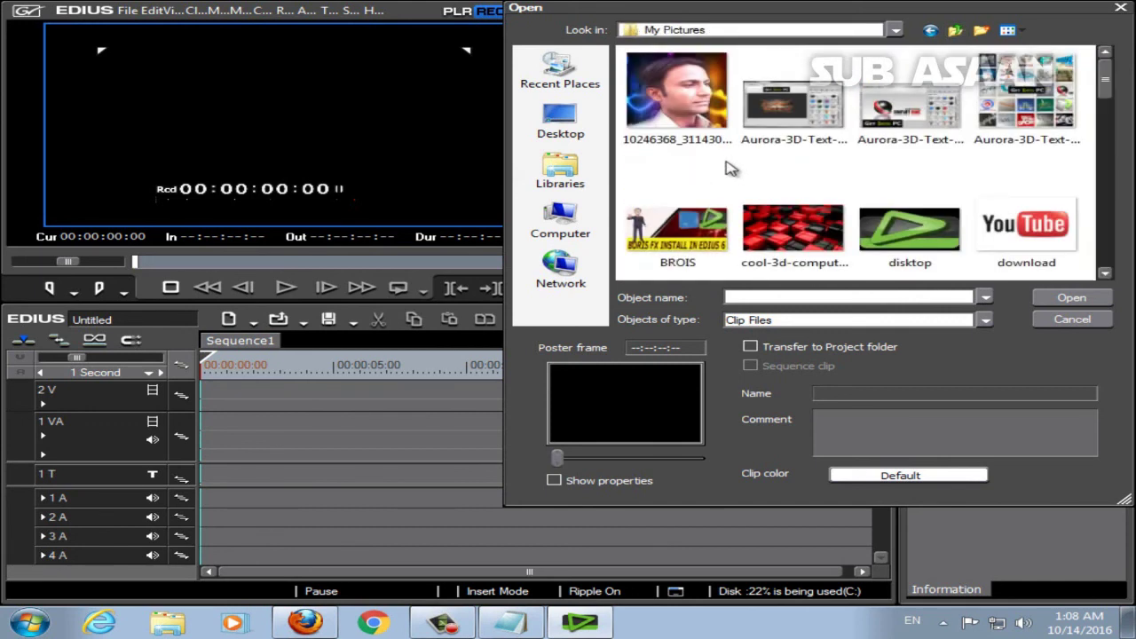
click(676, 93)
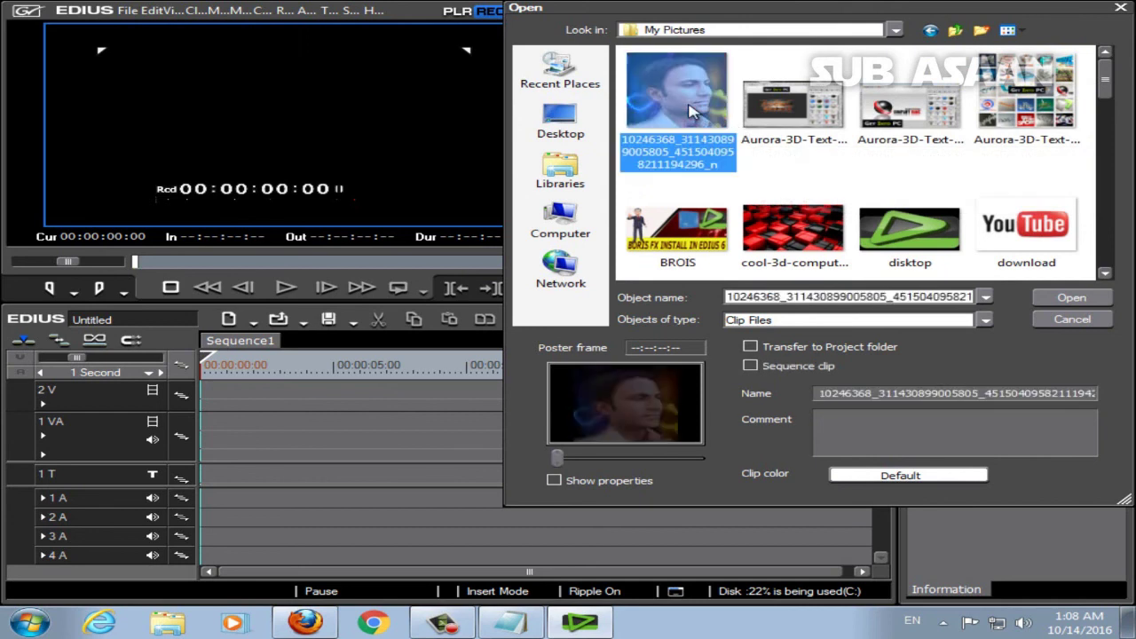
click(1066, 298)
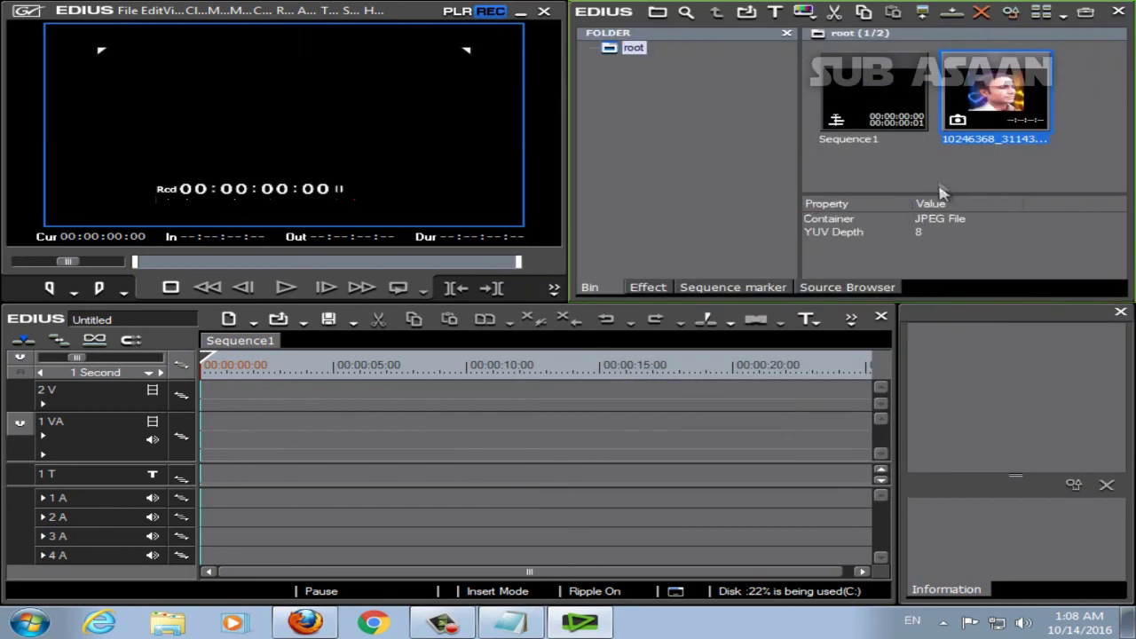
Import the disktop image into the bin and place the portrait photo and disktop back to back on the 1 VA track
double_click(946, 190)
click(924, 241)
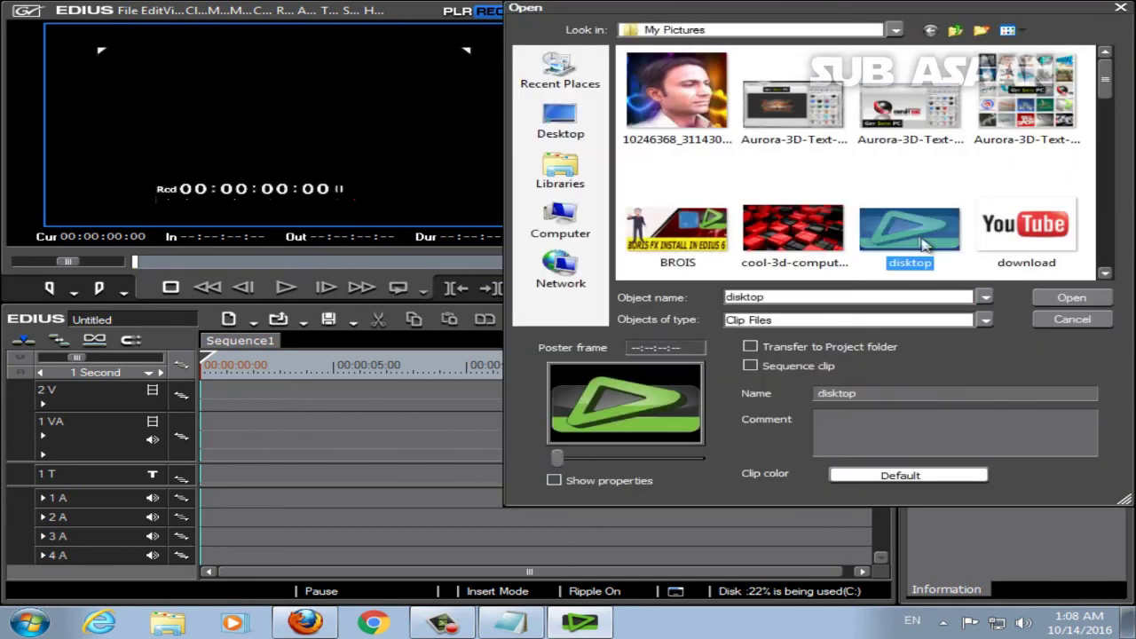
click(1073, 298)
drag(1002, 55, 205, 424)
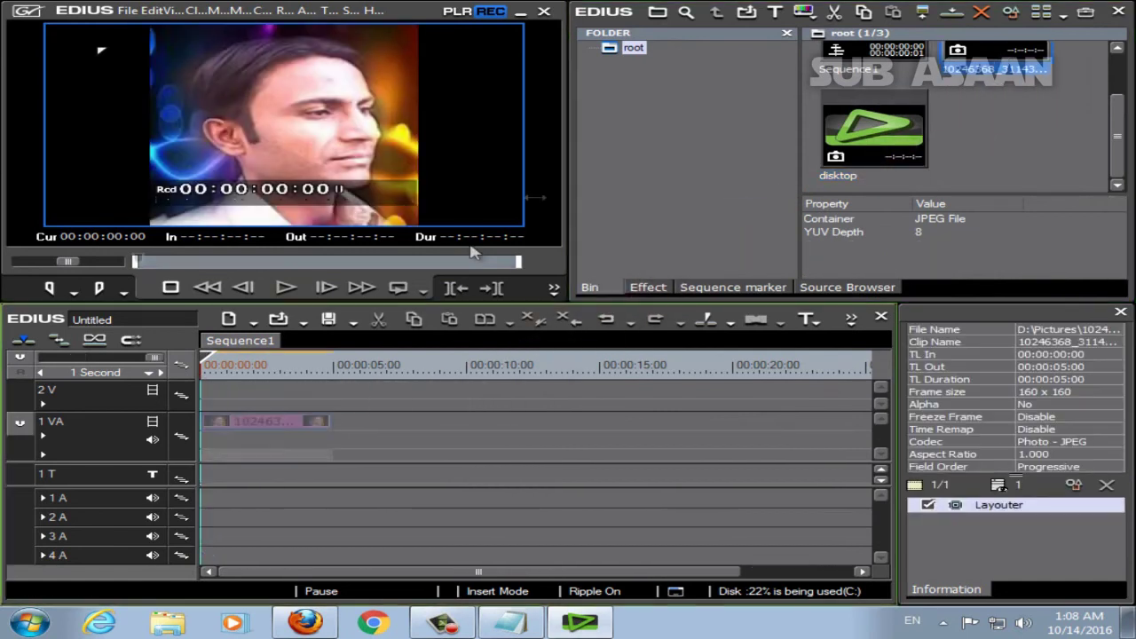
drag(874, 134, 346, 437)
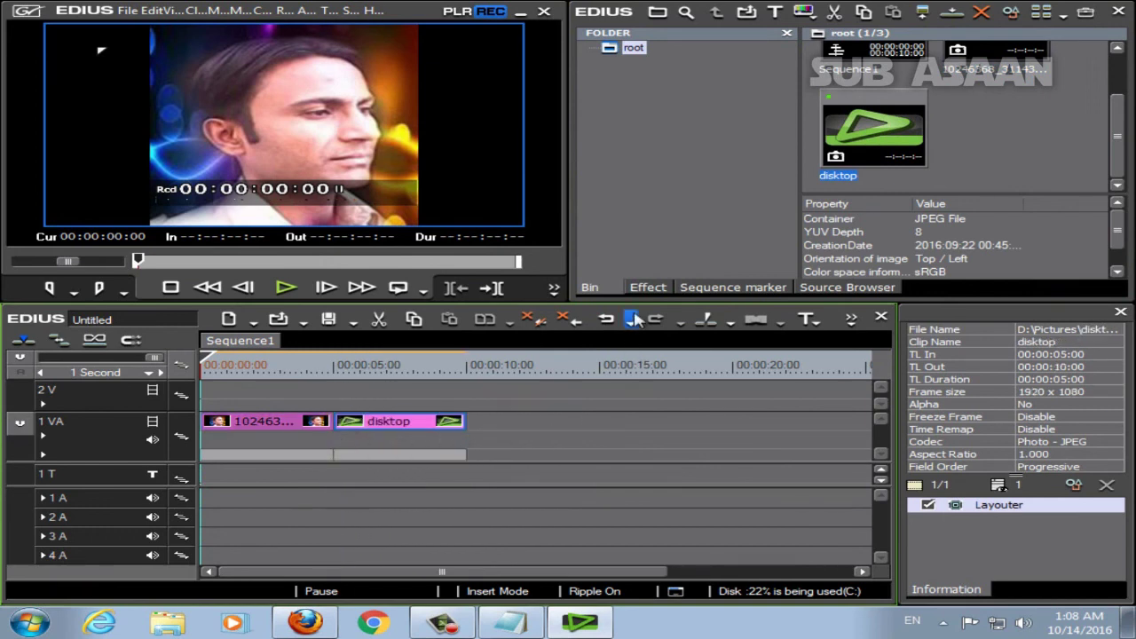
Apply the Boris FX 10 FL video filter to the portrait clip on the 1 VA track
click(647, 289)
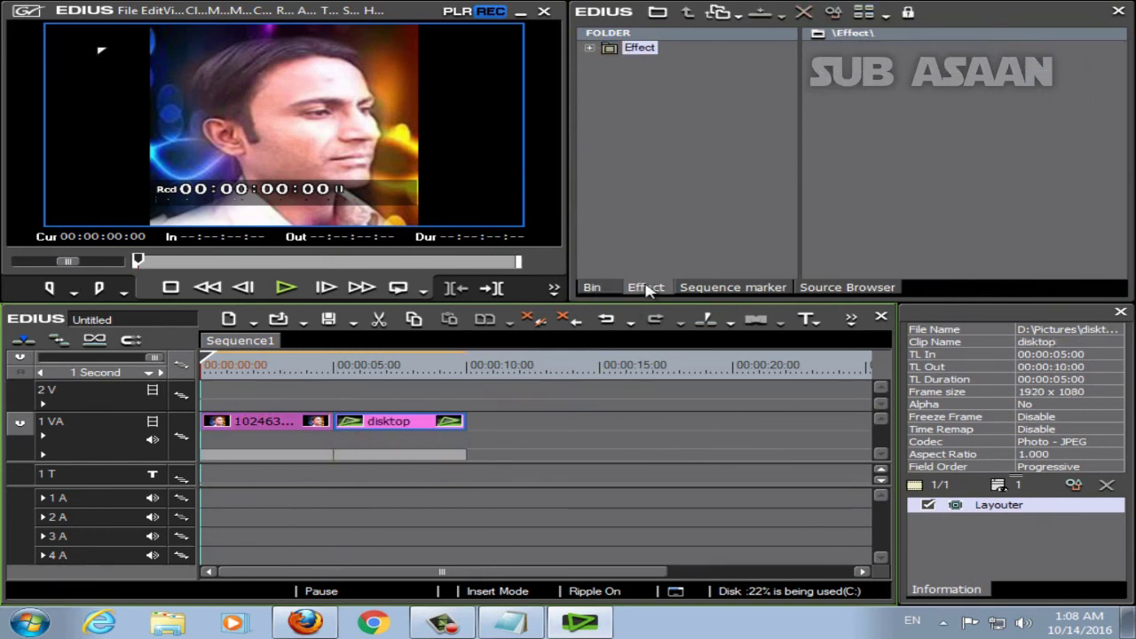
click(590, 48)
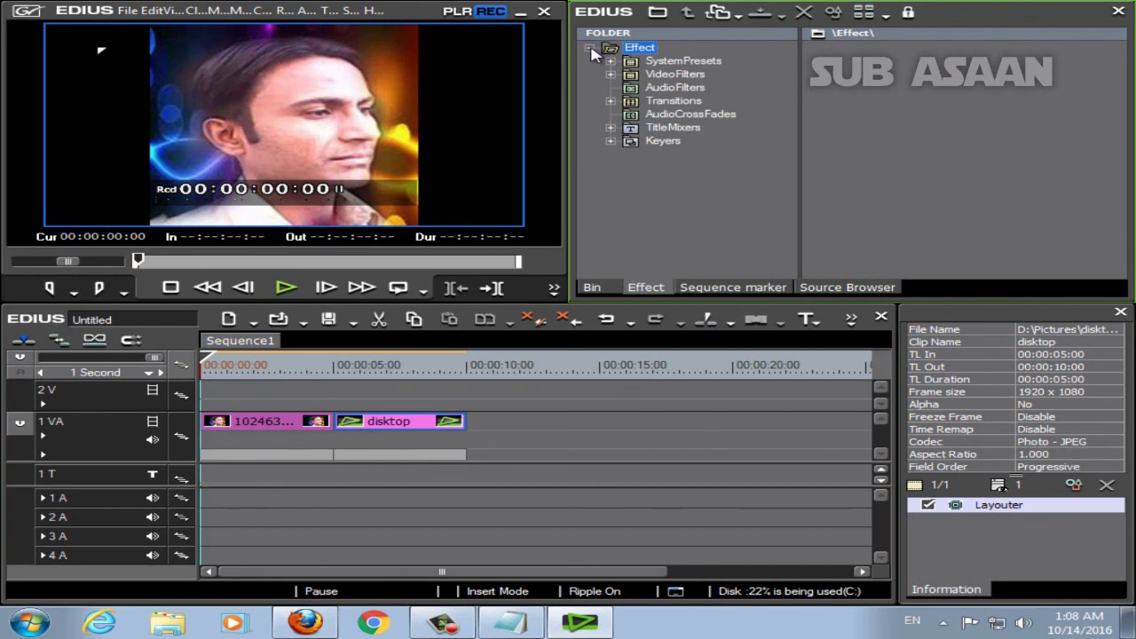
click(610, 75)
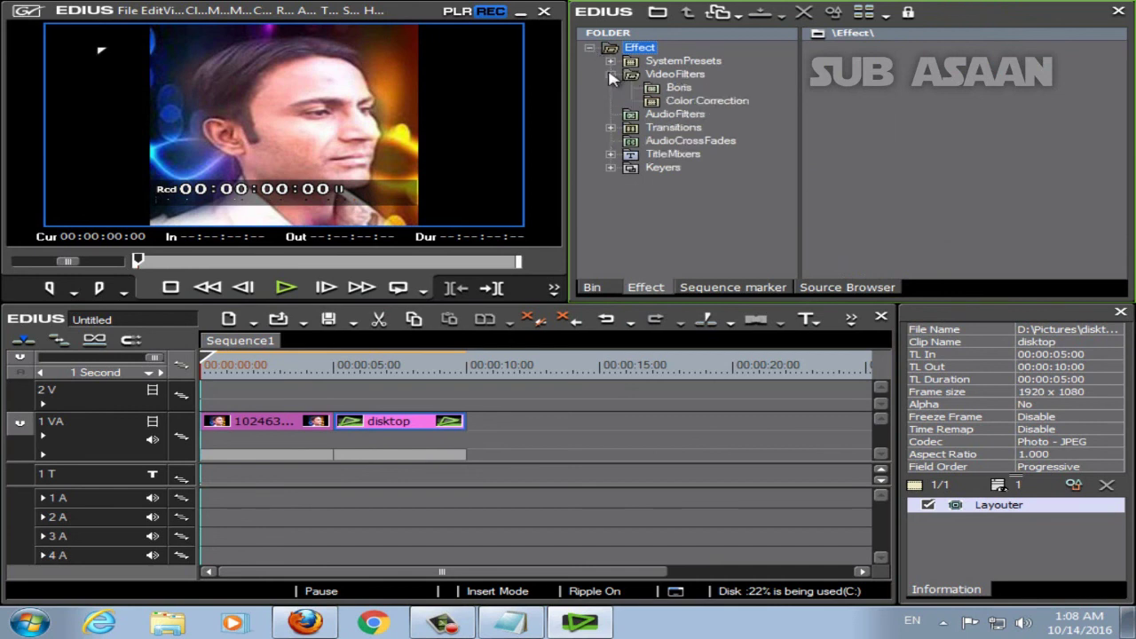
click(659, 90)
drag(857, 73, 330, 430)
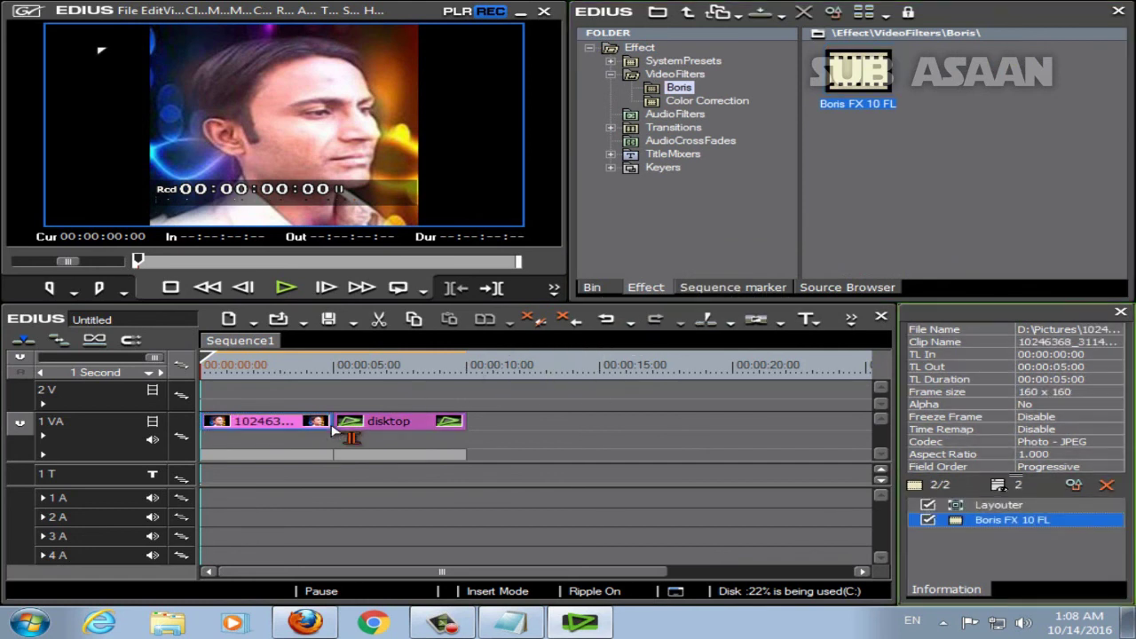
Open the clip's Boris FX 10 FL settings and add the Hollywood FX 4.6 filter to the Video 1 track
double_click(1014, 521)
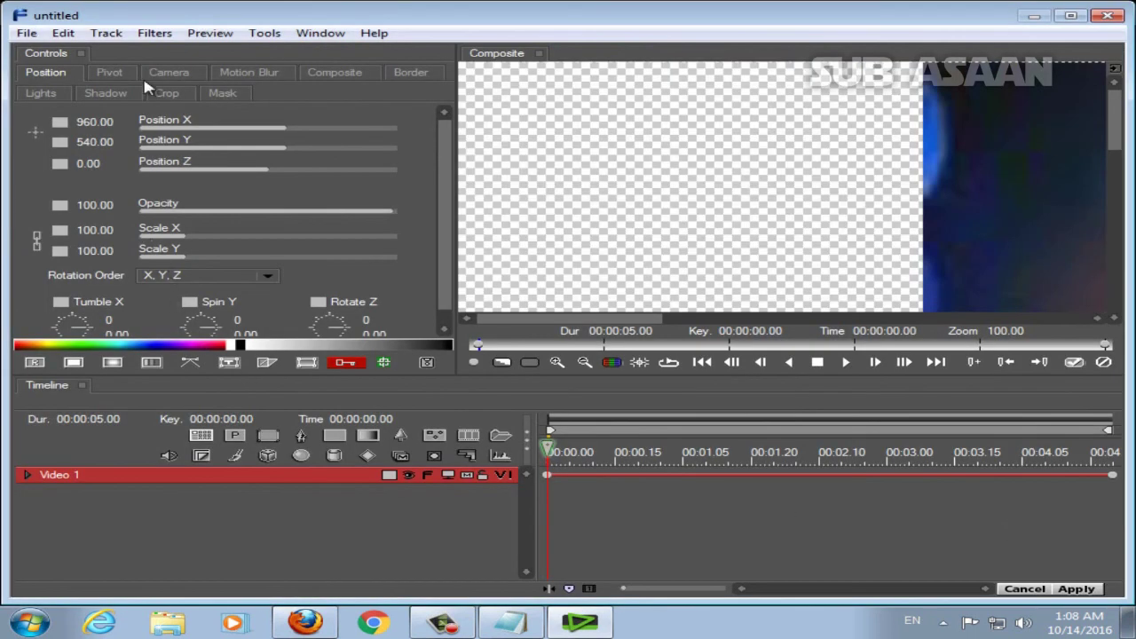
click(155, 33)
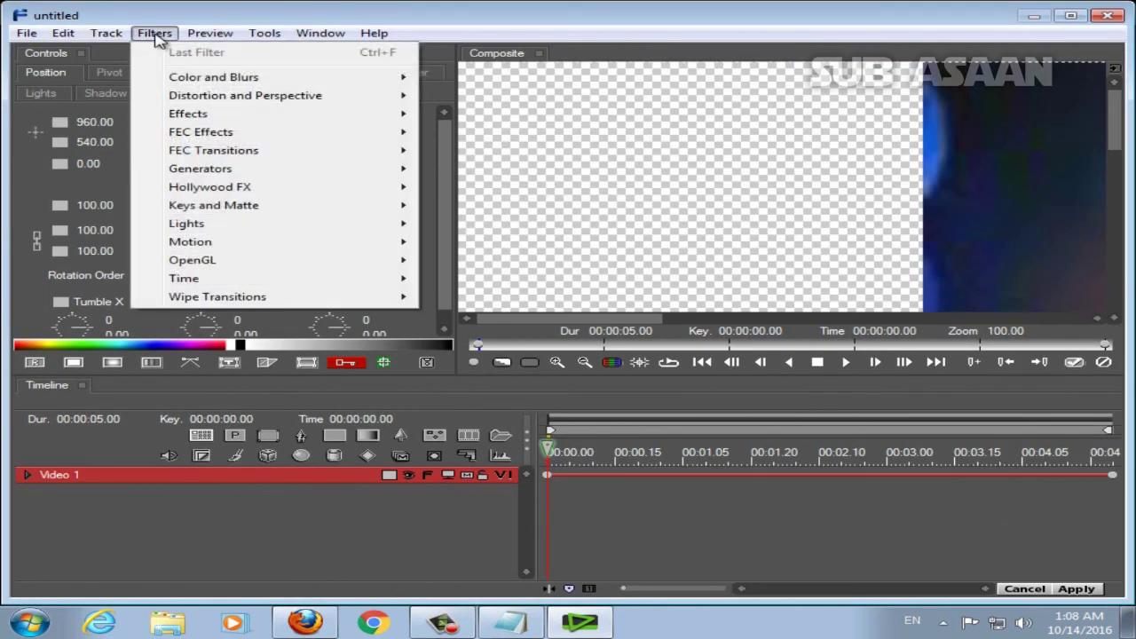
mouse_move(213, 192)
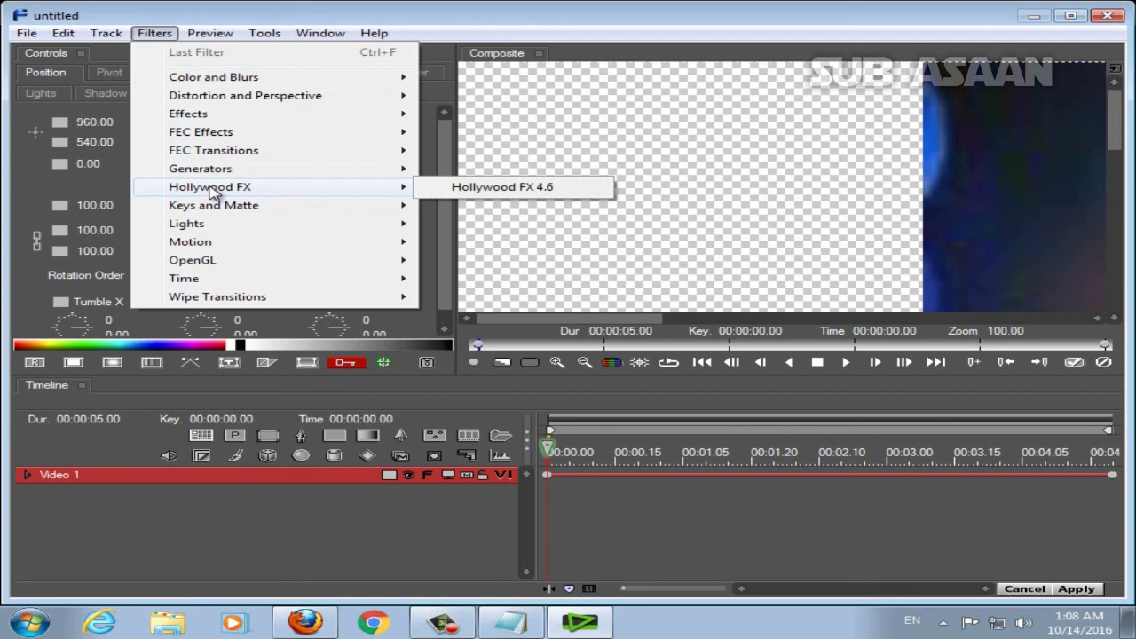
click(462, 188)
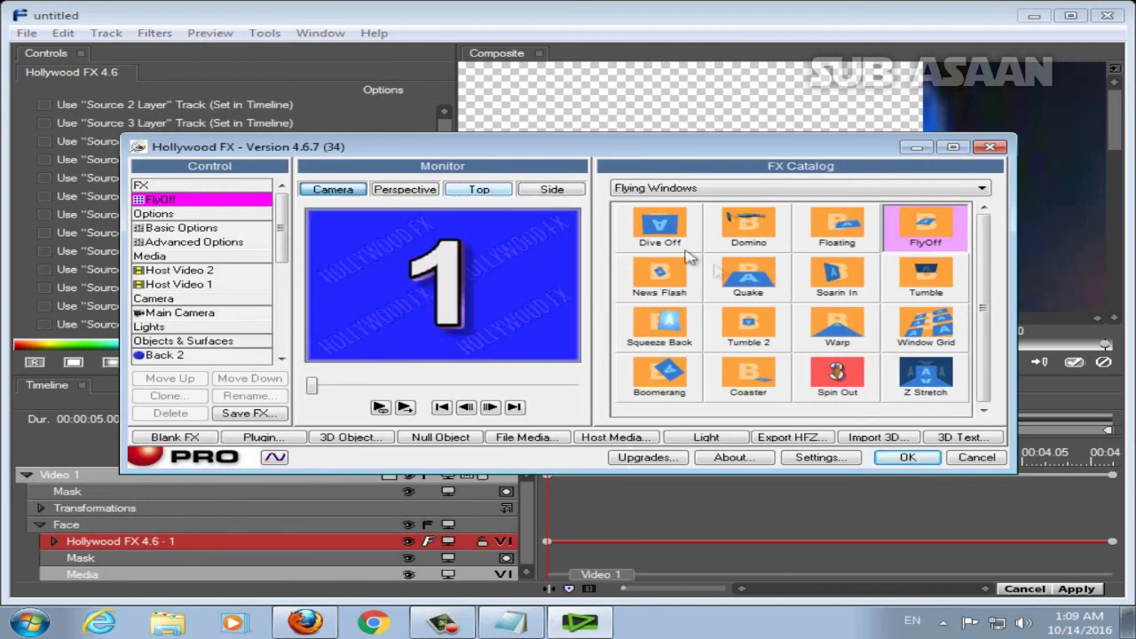
Preview Flying Windows effects from the FX Catalog, including News Flash, Quake, Soarin In, Floating and Domino
click(750, 229)
click(643, 289)
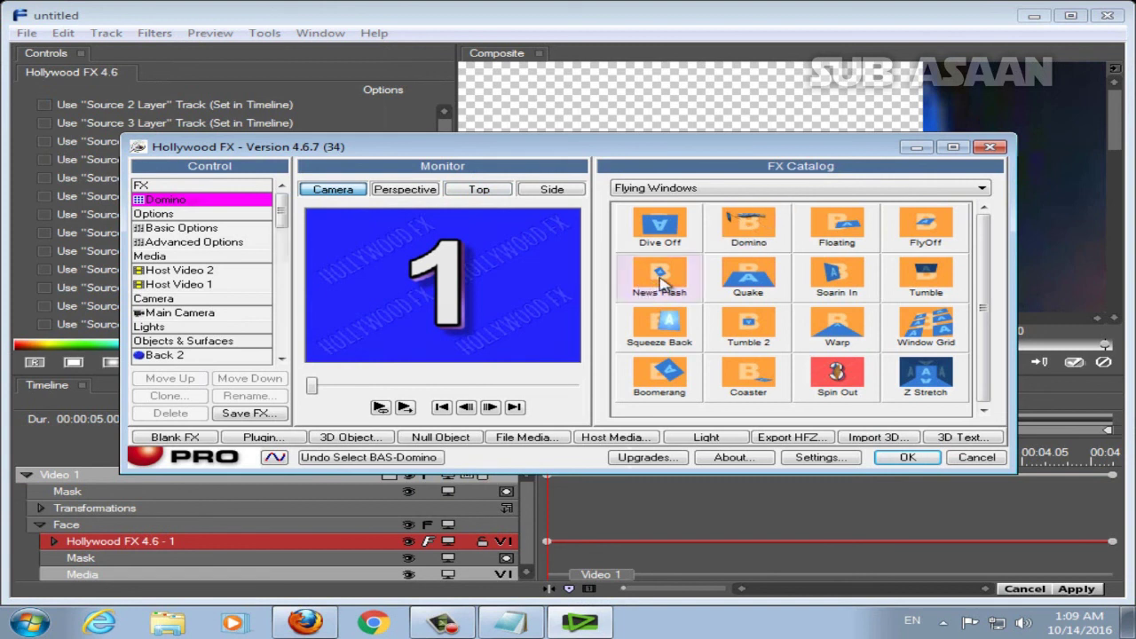
click(405, 408)
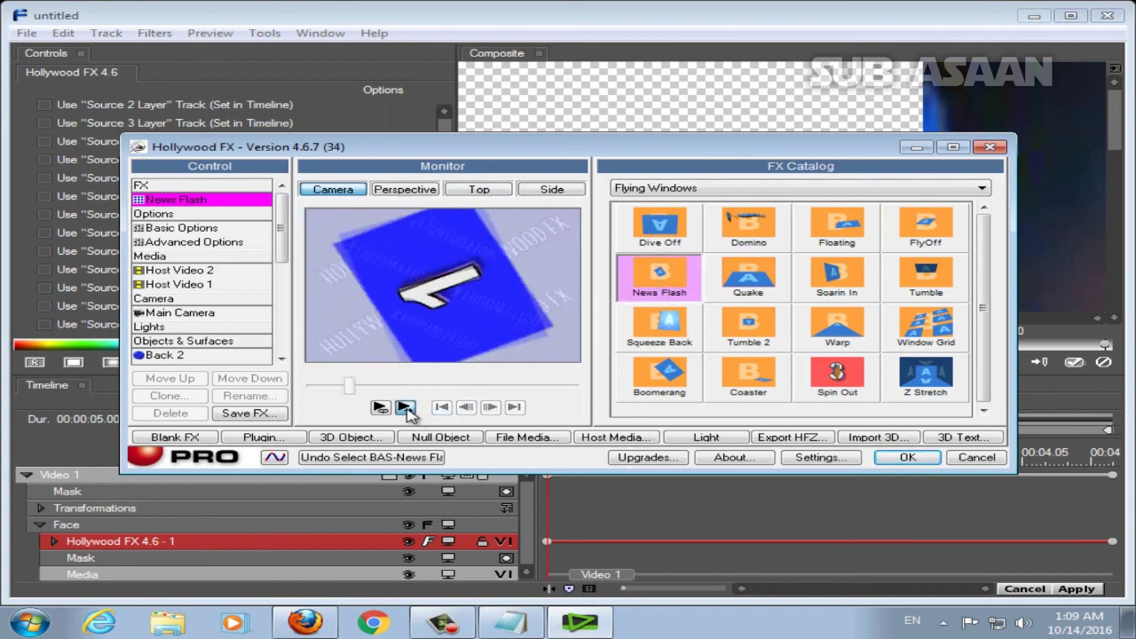
click(748, 271)
click(833, 275)
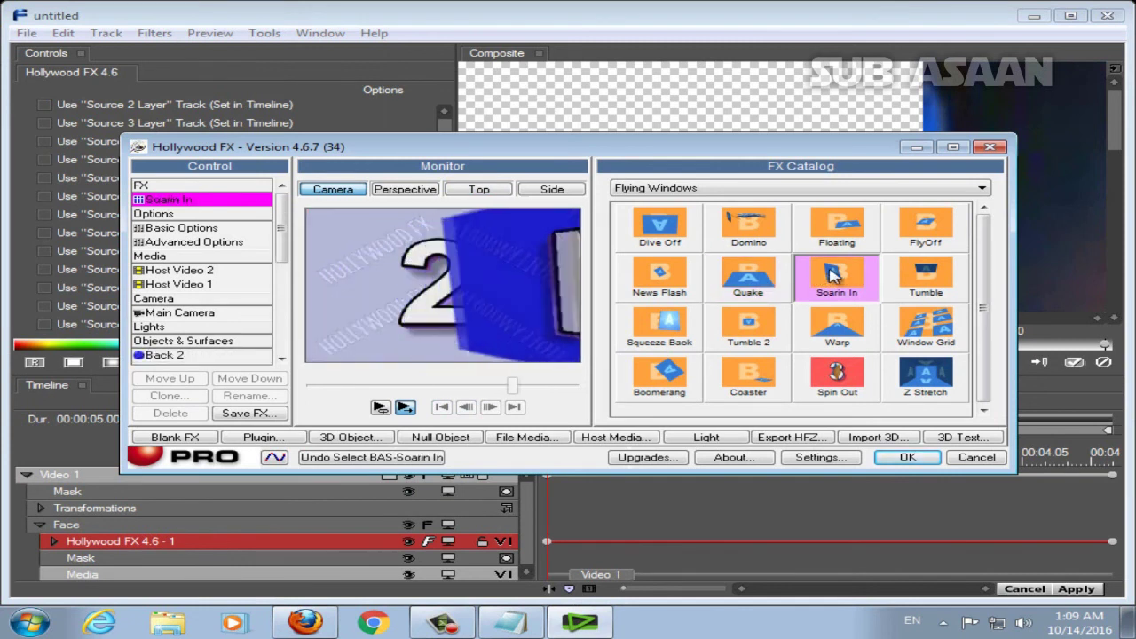
click(835, 226)
click(738, 239)
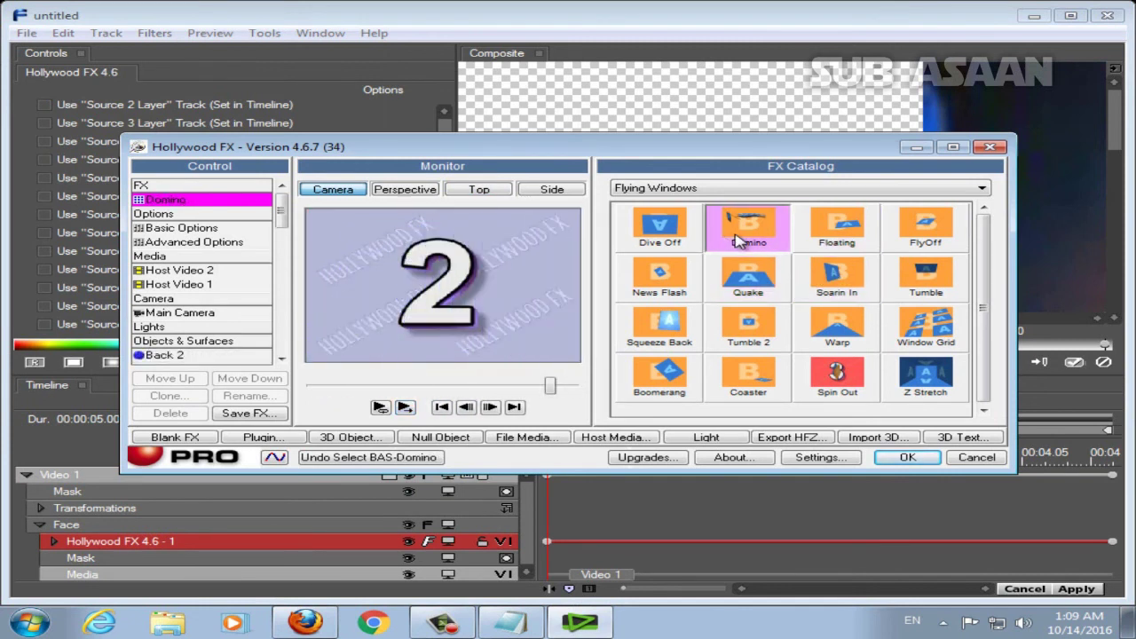